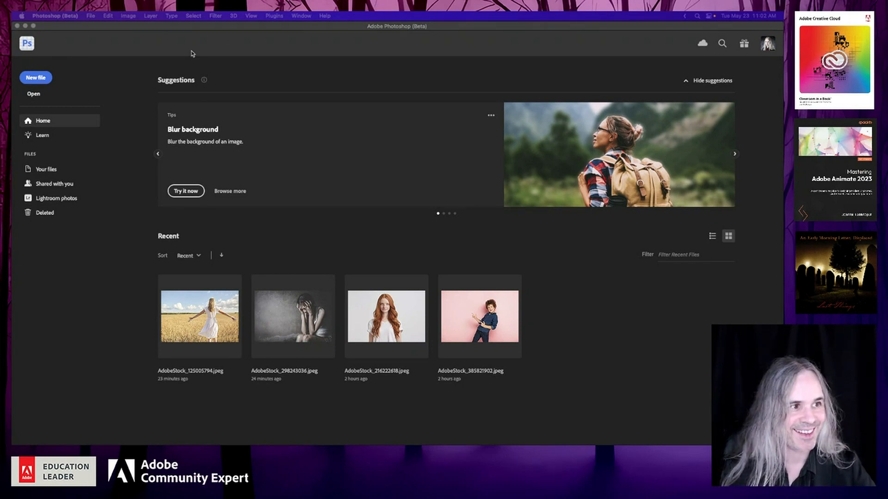
Open the recent image AdobeStock_298243036.jpeg.
left_click(202, 30)
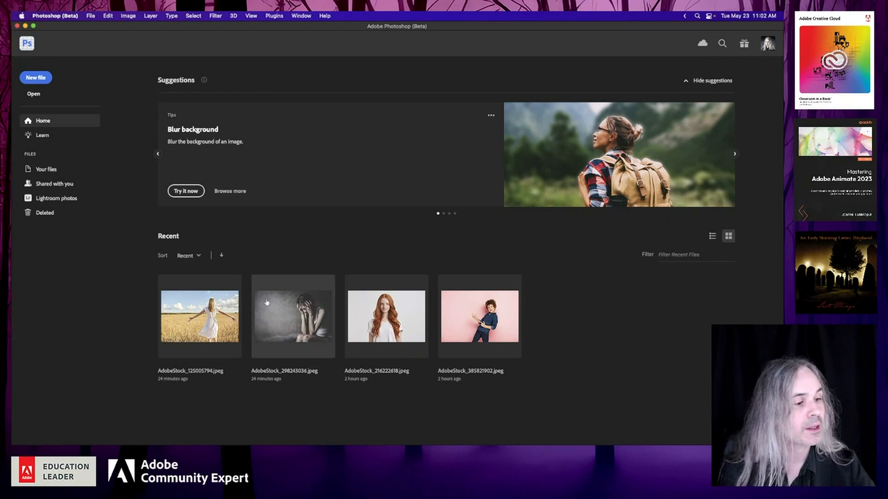
left_click(284, 323)
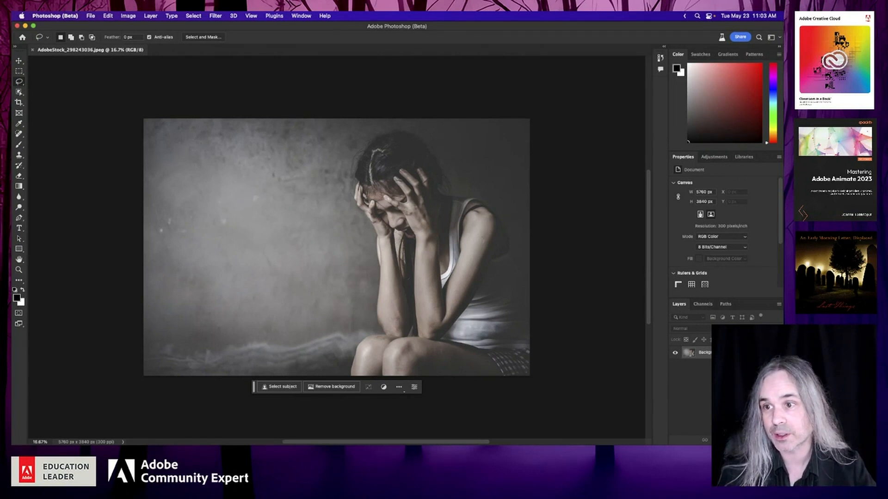
Check the release version in the application's About information and close it.
left_click(72, 16)
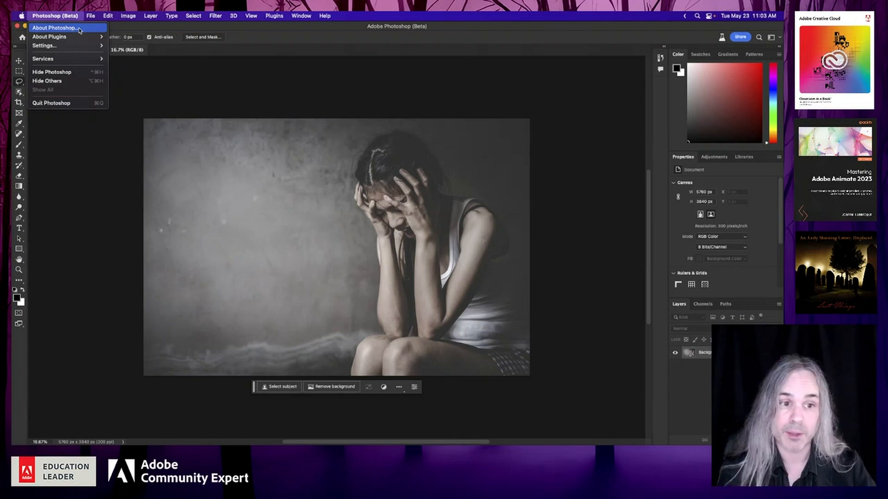
left_click(81, 30)
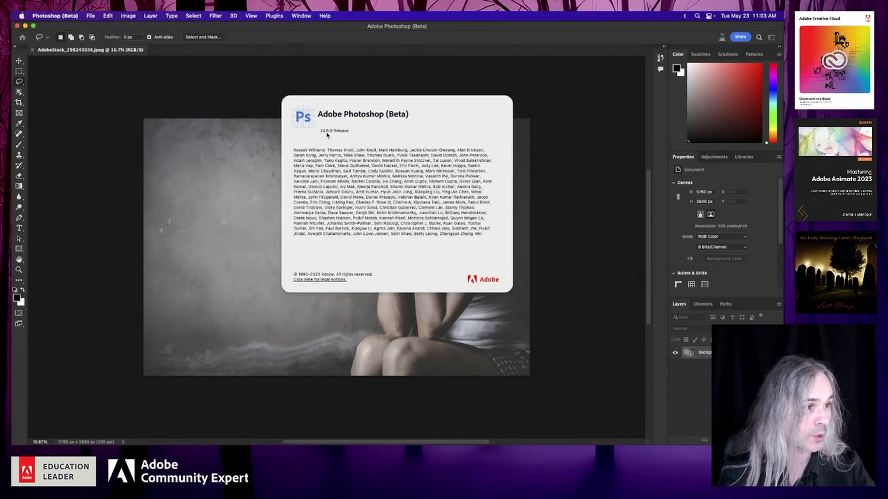
left_click(455, 266)
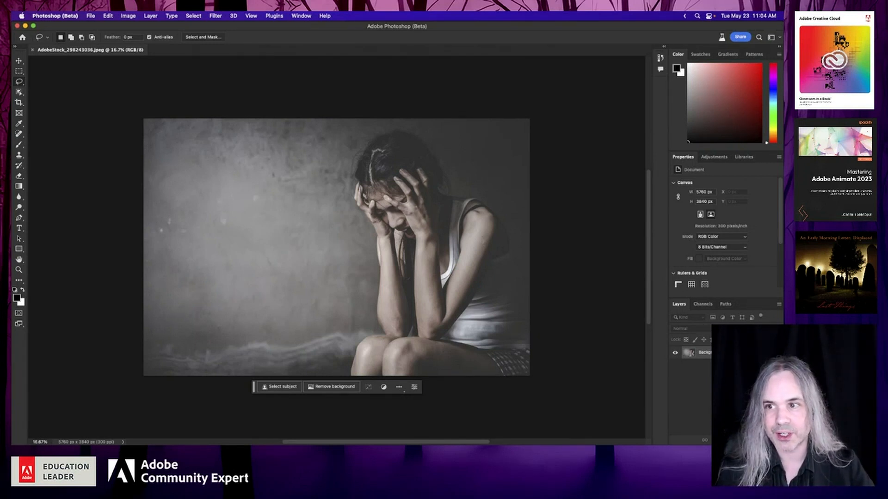
Switch to Creative Cloud, examine the list of installed desktop apps and their versions, and return to Photoshop.
key("super+Tab")
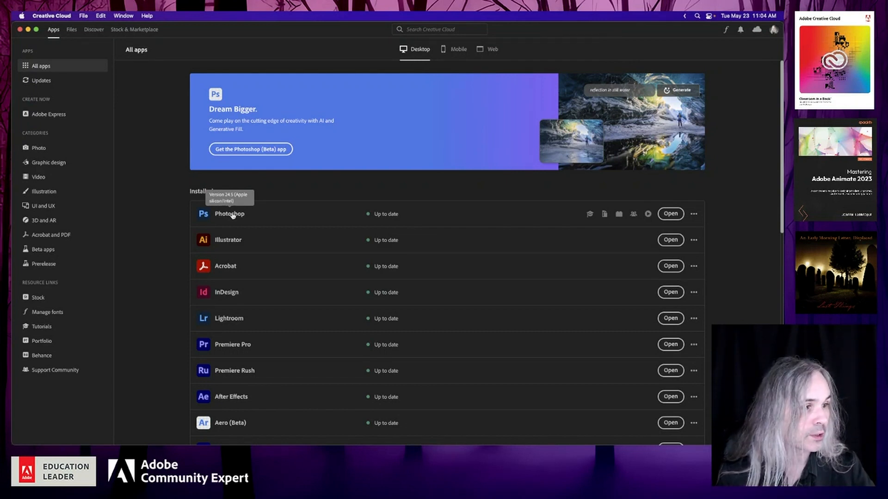
scroll(313, 272, "down", 5)
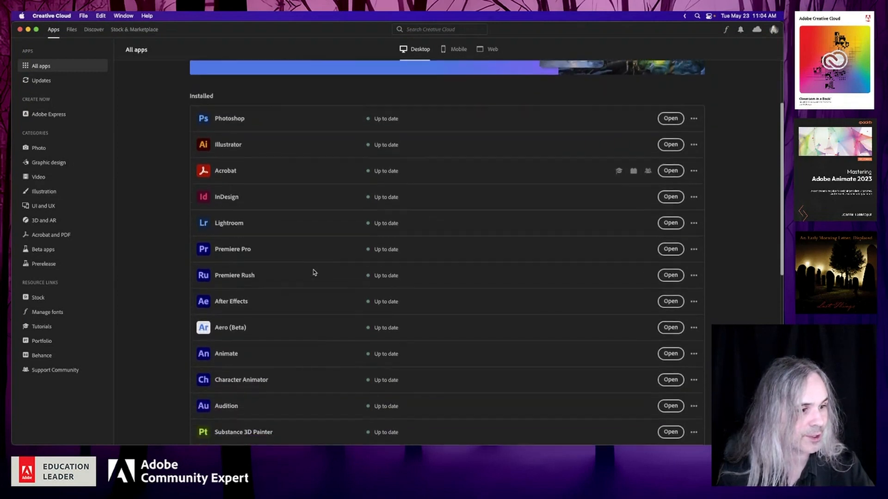
scroll(314, 273, "down", 2)
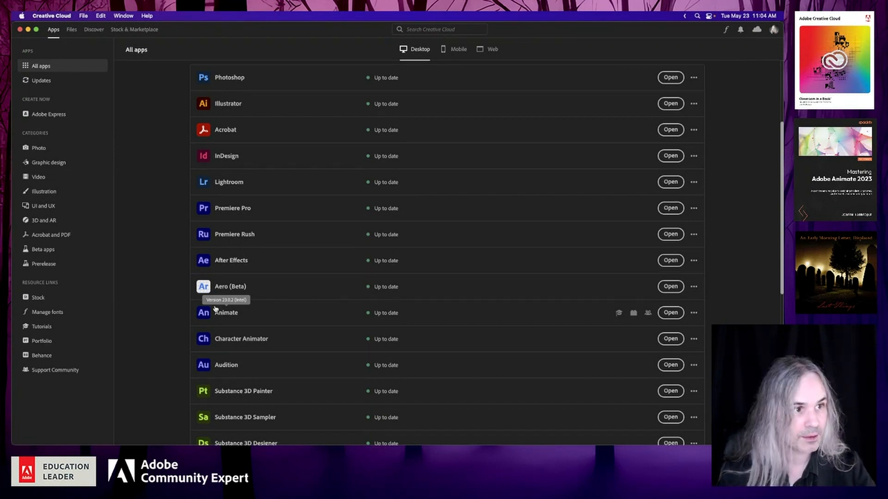
left_click(27, 30)
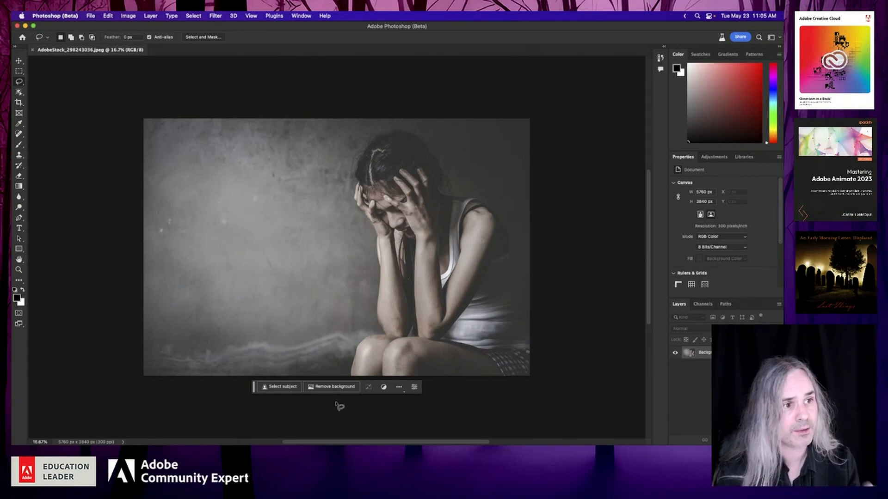
Activate the Move tool and add a new empty layer above the Background layer.
left_click(19, 61)
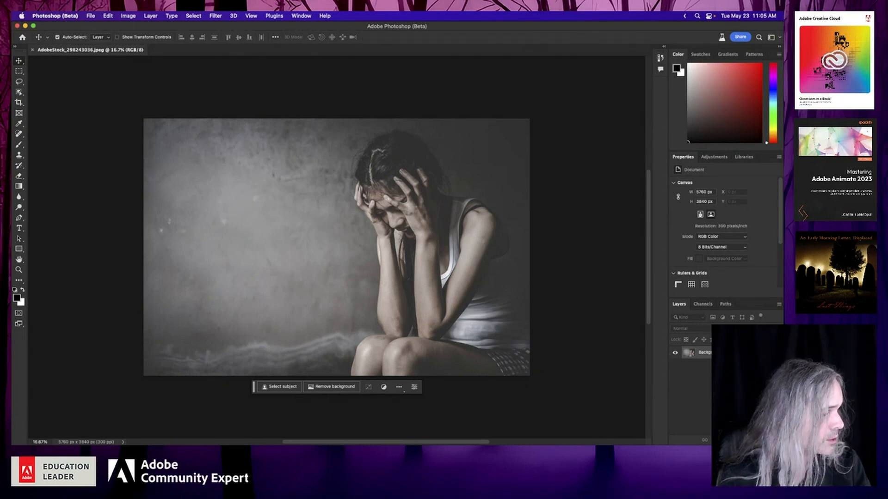
key("alt+shift+super+n")
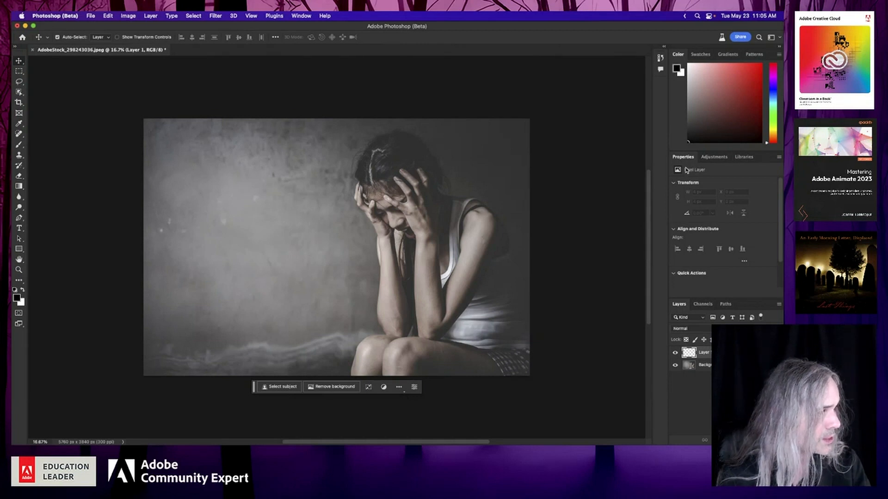
Dock the Properties panel in its own column beside the canvas and collapse the Adjustments and Libraries group.
left_click_drag(685, 163, 644, 181)
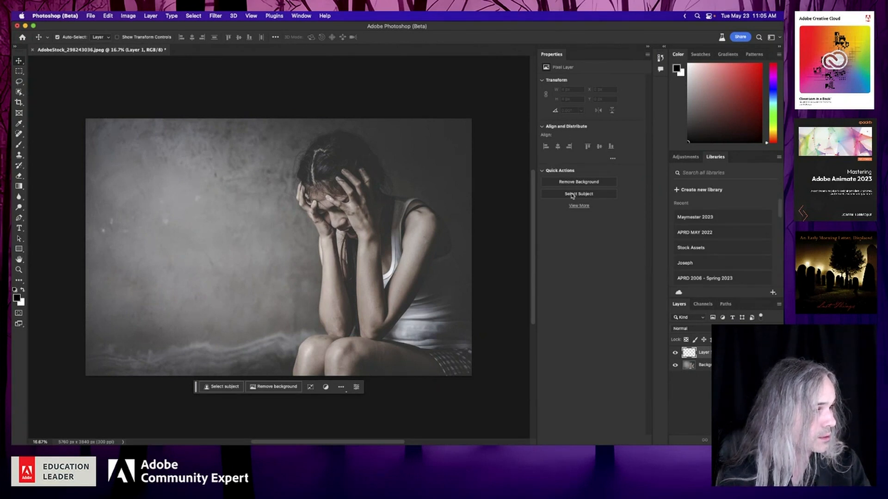
left_click(692, 157)
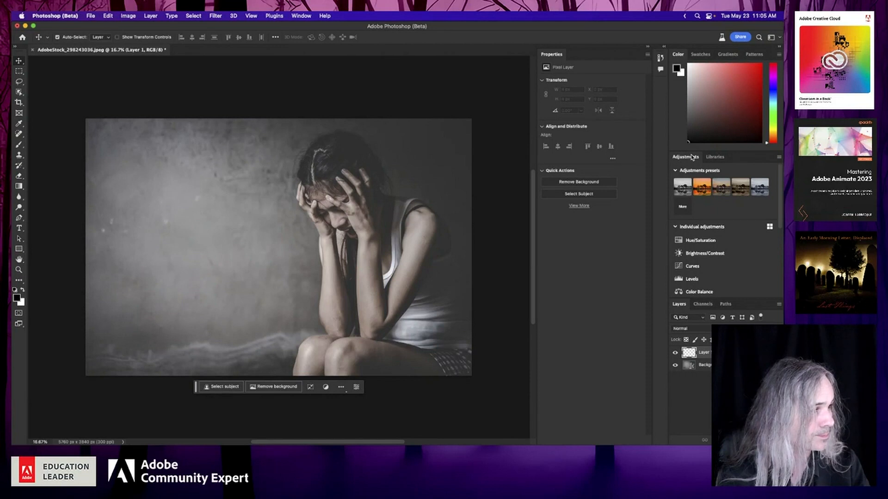
double_click(690, 158)
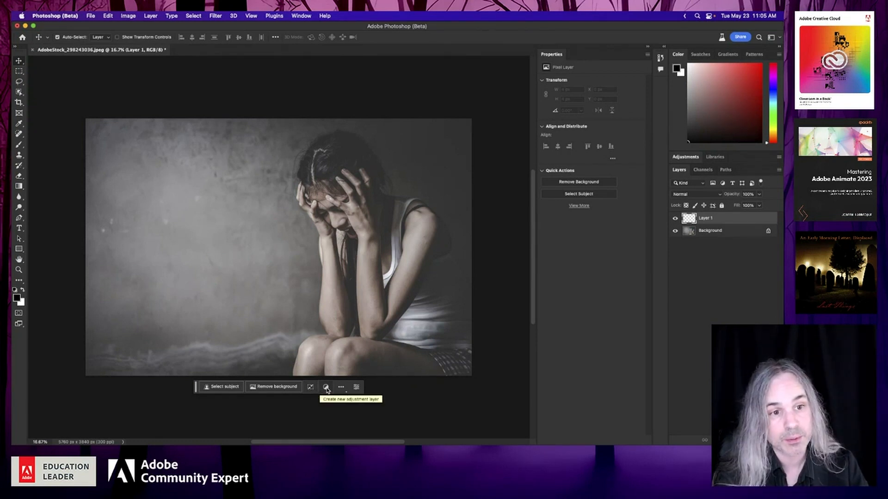
Unlock the Background layer and remove the wall behind the woman with Remove Background.
left_click(266, 390)
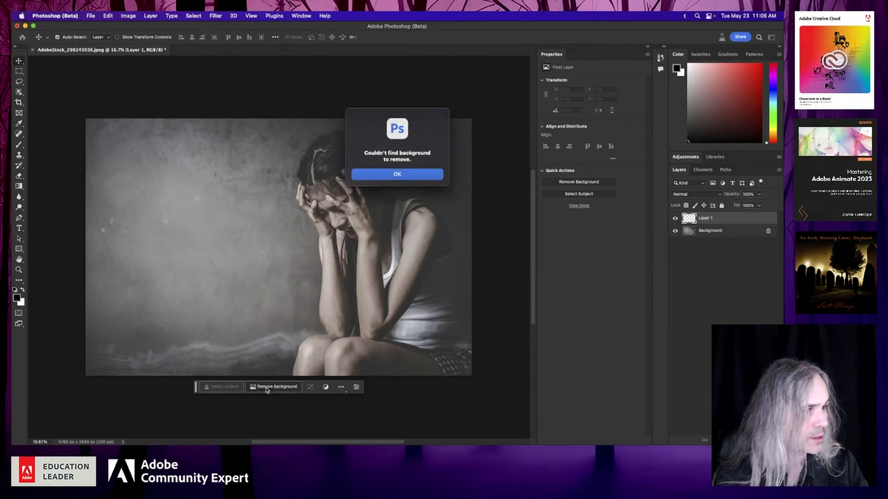
left_click(430, 174)
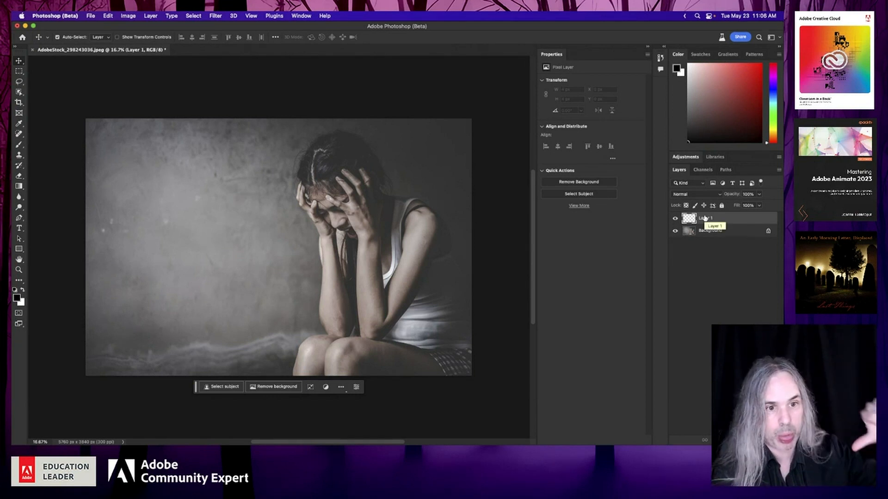
left_click(734, 231)
left_click(769, 231)
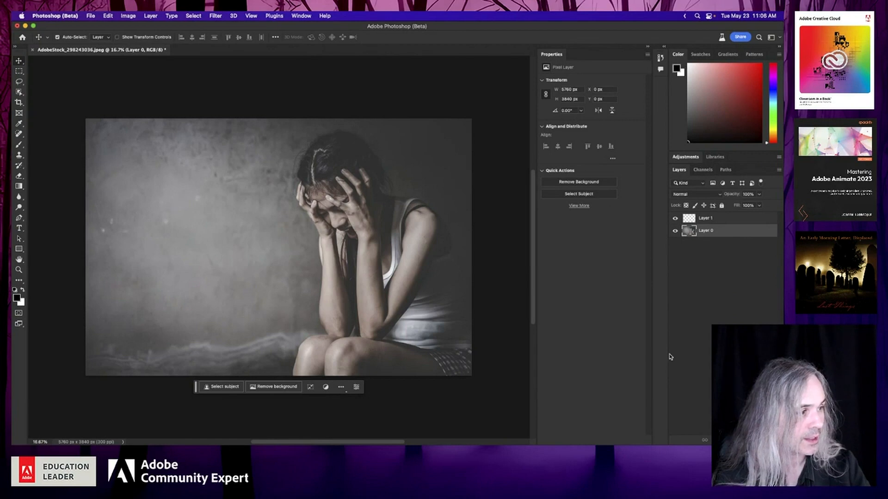
left_click(273, 387)
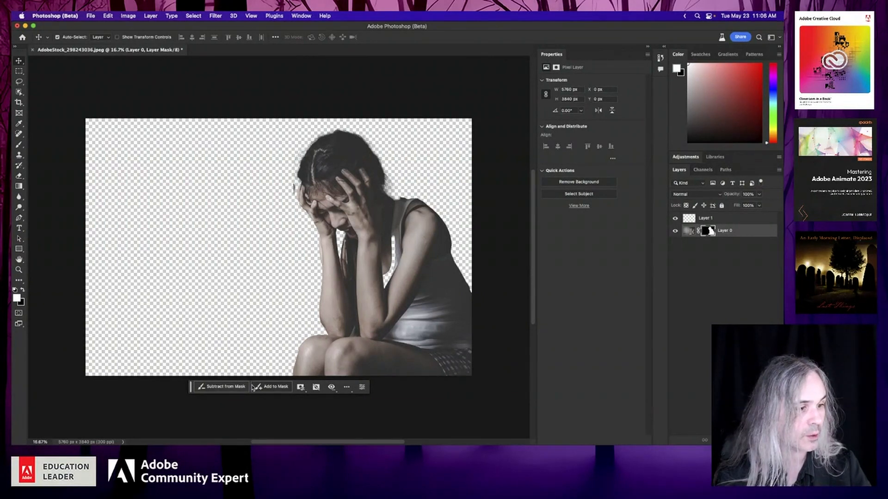
Choose Subtract from Mask for the photo layer and enlarge the brush to 250 px.
left_click(223, 388)
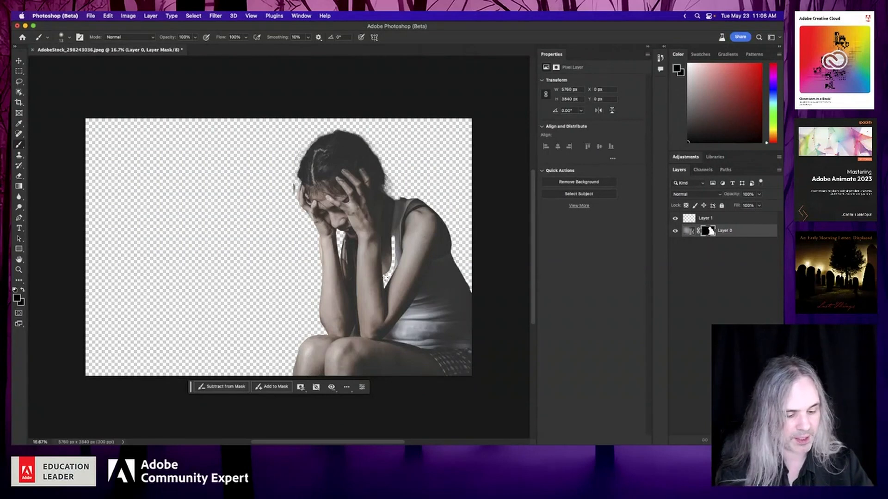
key("bracketright")
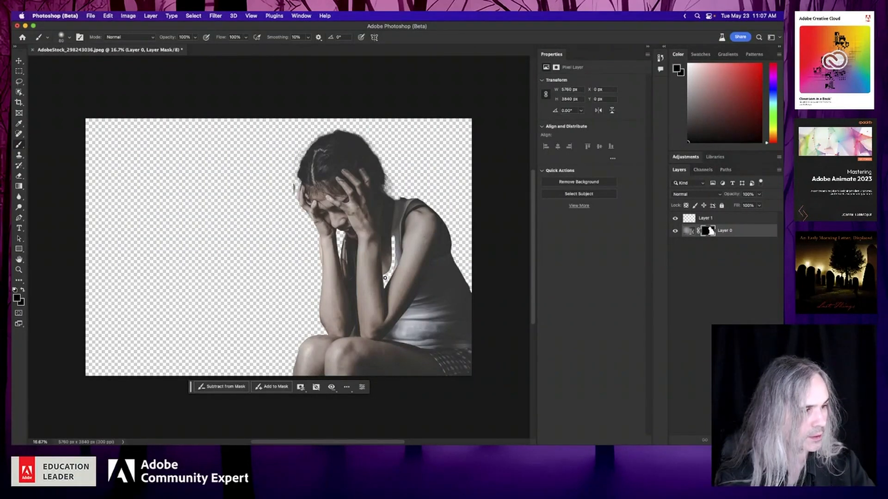
key("bracketright")
key("bracketright")
key("bracketright")
key("bracketright")
key("bracketright")
key("bracketright")
key("bracketright")
key("bracketright")
key("bracketright")
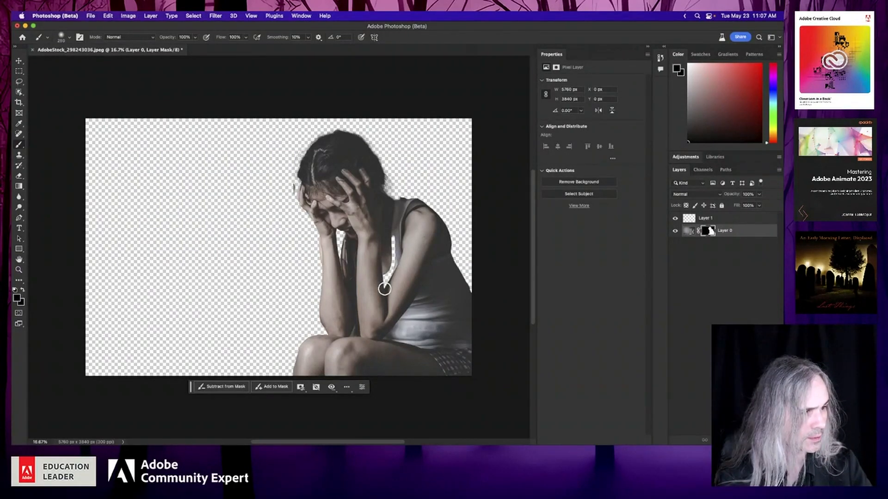
Try subtracting the area around the tank top's neckline from the mask, and undo the stroke.
mouse_move(384, 289)
left_mouse_down()
mouse_move(401, 265)
mouse_move(402, 248)
mouse_move(394, 262)
left_mouse_up()
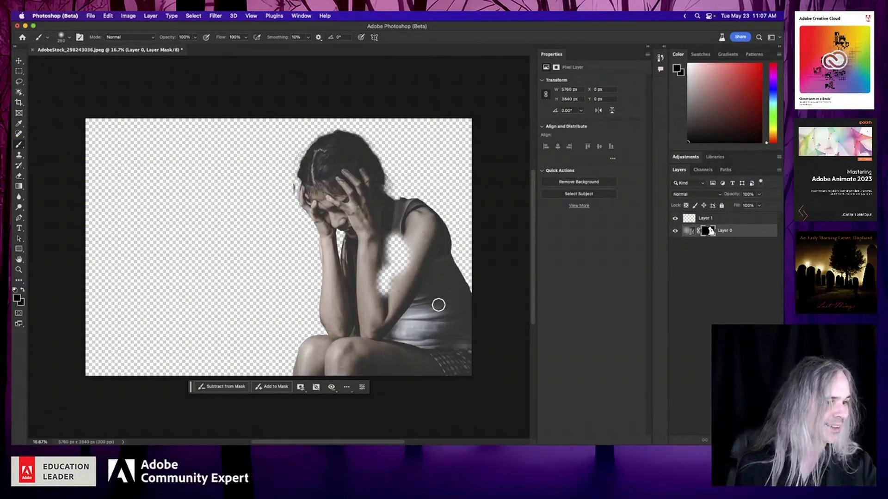
key("super+z")
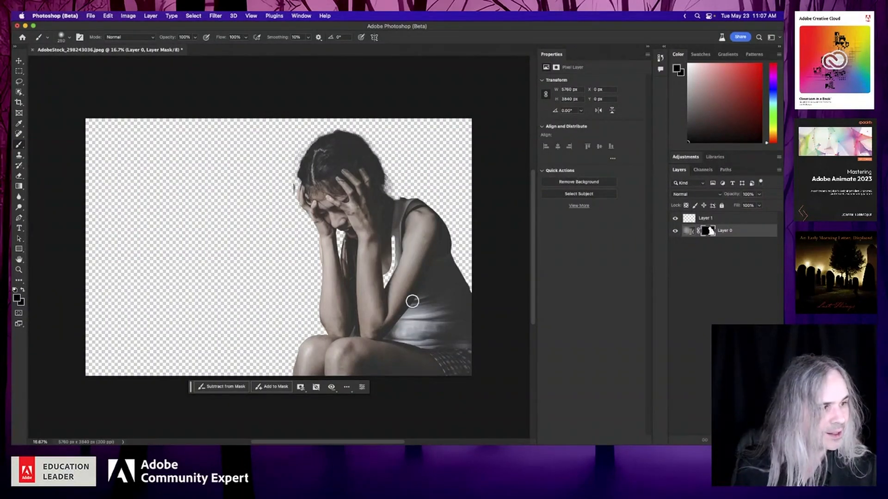
Paint the tank top's neckline edge back into the mask and subtract the stray patch beside the woman's raised hand.
left_click(272, 387)
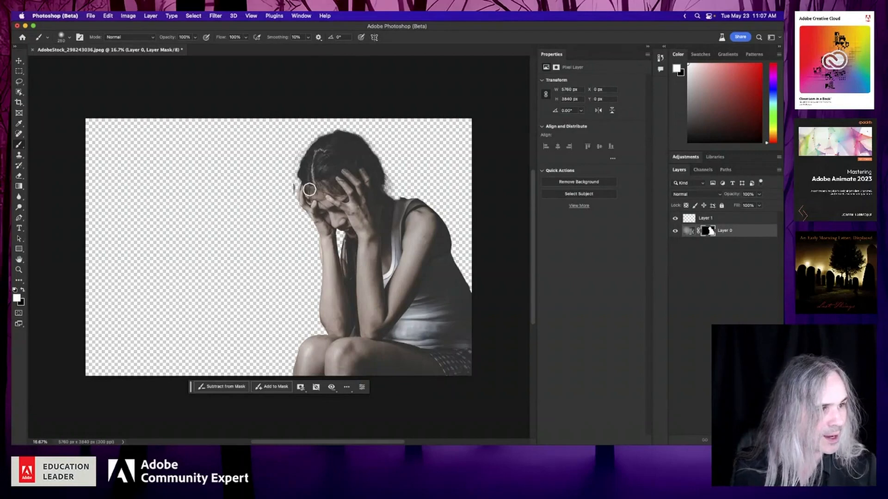
scroll(278, 246, "up", 3)
scroll(301, 185, "up", 4)
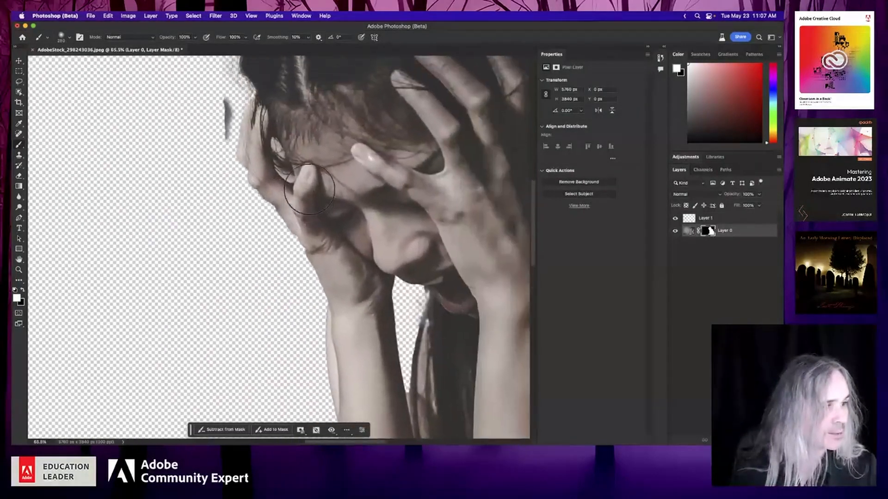
key("x")
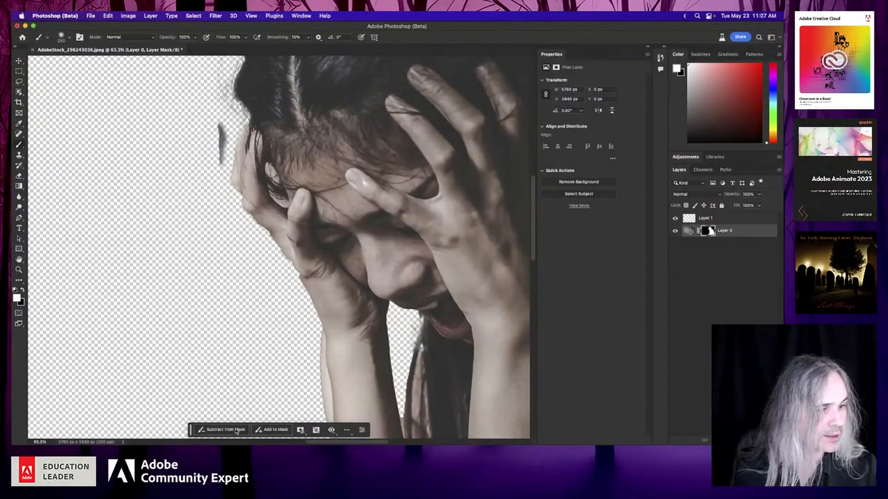
mouse_move(200, 131)
left_mouse_down()
mouse_move(200, 175)
mouse_move(193, 95)
left_mouse_up()
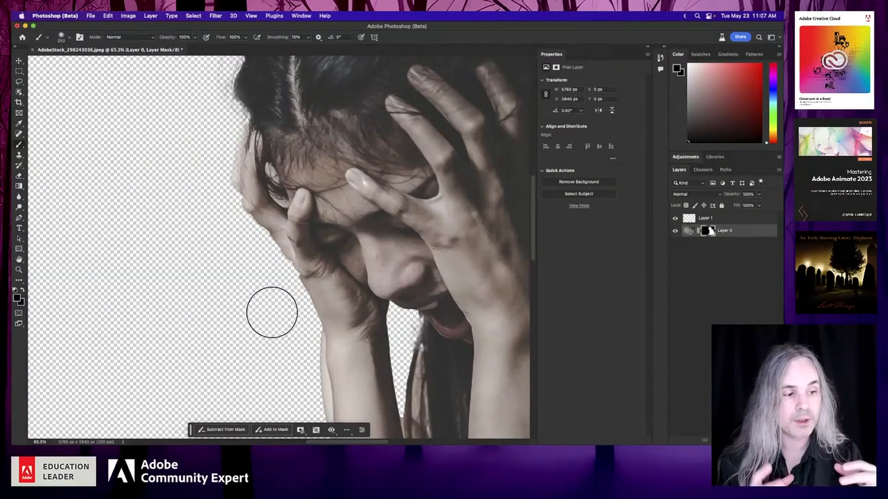
Draw a freehand Lasso selection around the woman's nose and cheek, and deselect it.
left_click(20, 82)
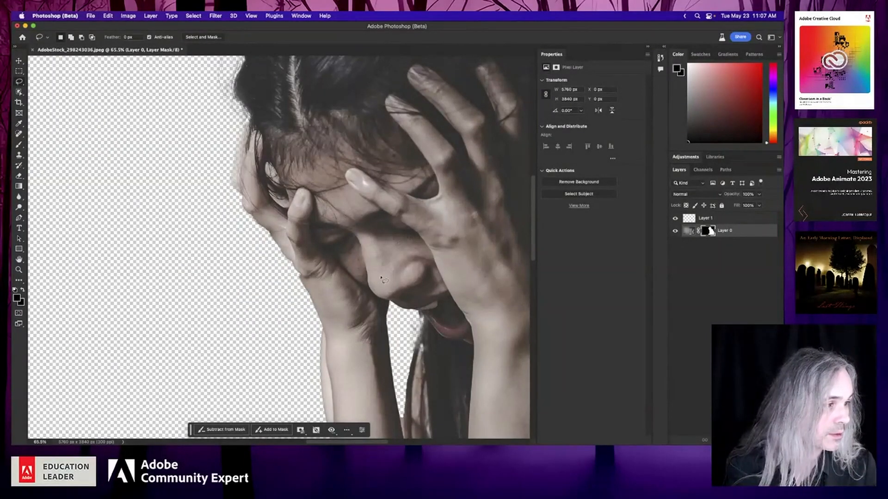
mouse_move(427, 256)
left_mouse_down()
mouse_move(358, 227)
mouse_move(348, 239)
mouse_move(368, 301)
mouse_move(384, 312)
mouse_move(434, 281)
left_mouse_up()
left_click_drag(420, 251, 422, 254)
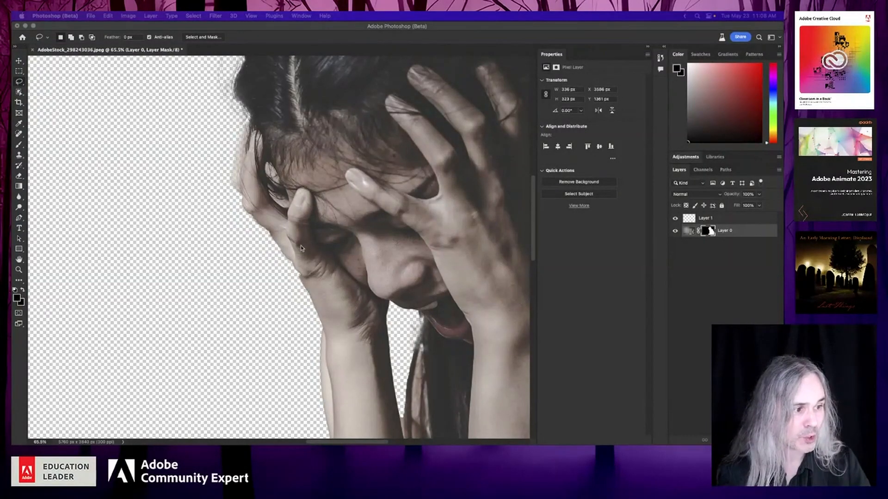
left_click(155, 338)
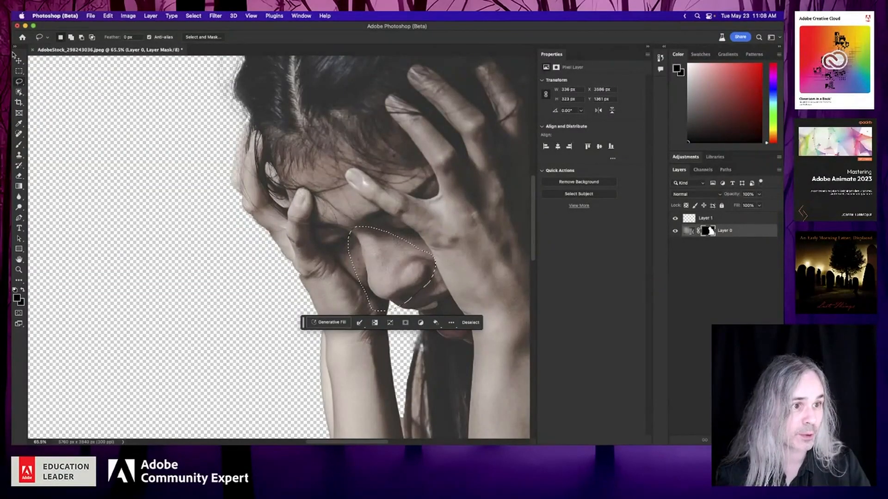
left_click(19, 71)
key("super+d")
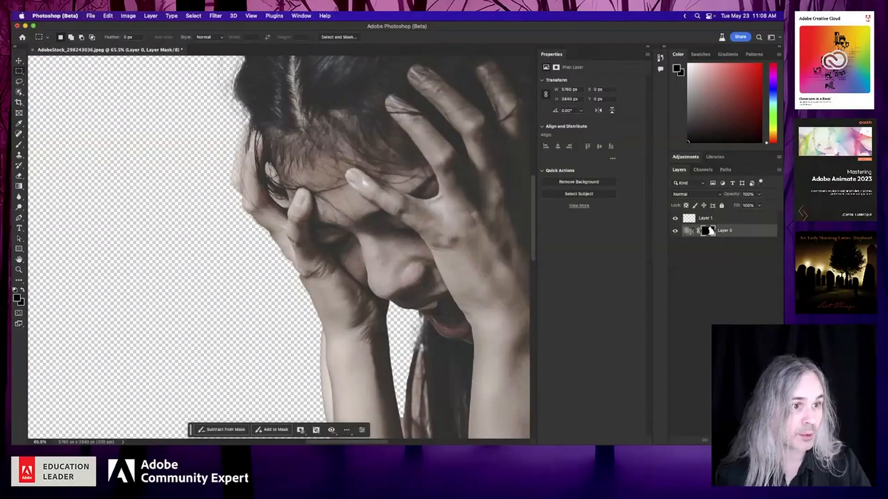
Activate the Gradient tool and make the empty Layer 1 the active layer, with the whole image in view.
left_click(19, 61)
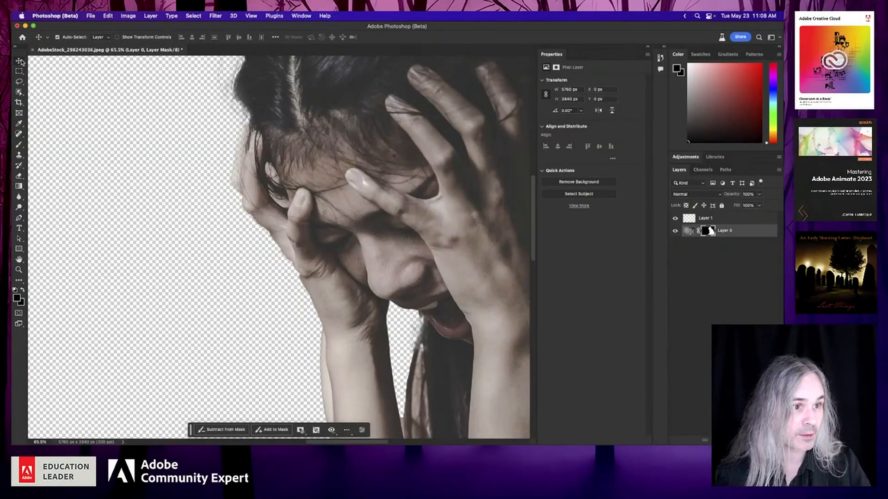
left_click(122, 265)
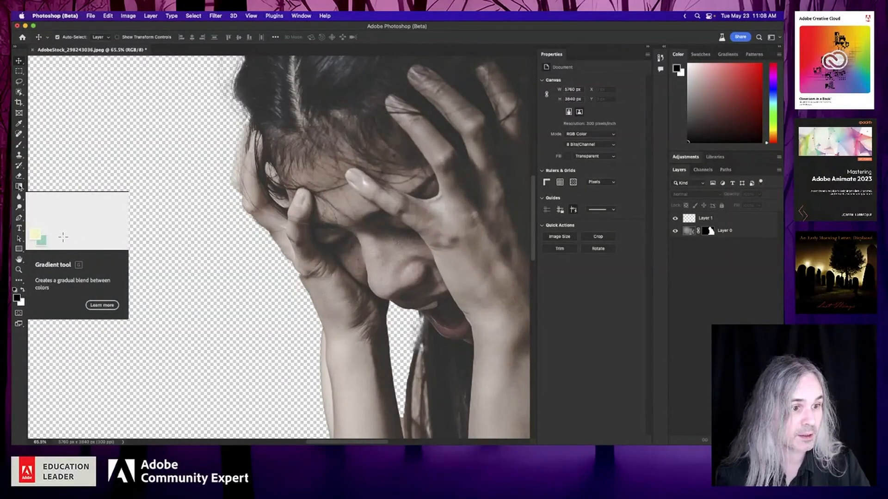
left_click(20, 187)
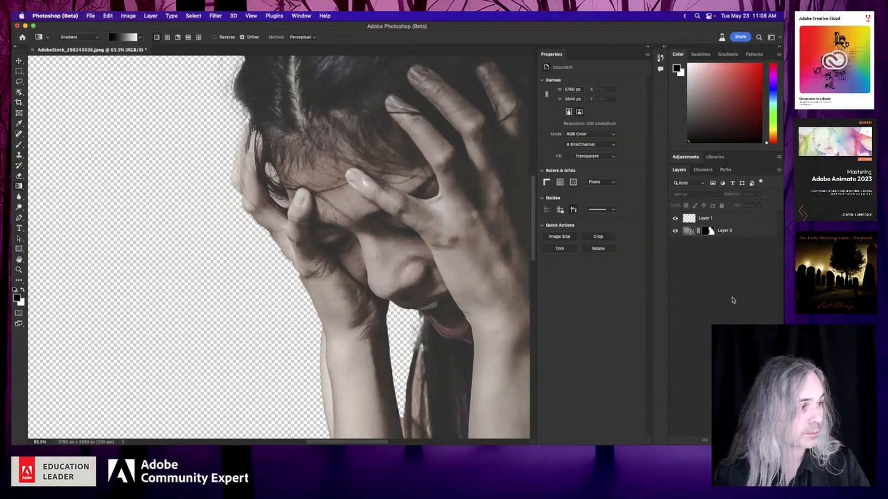
left_click(697, 219)
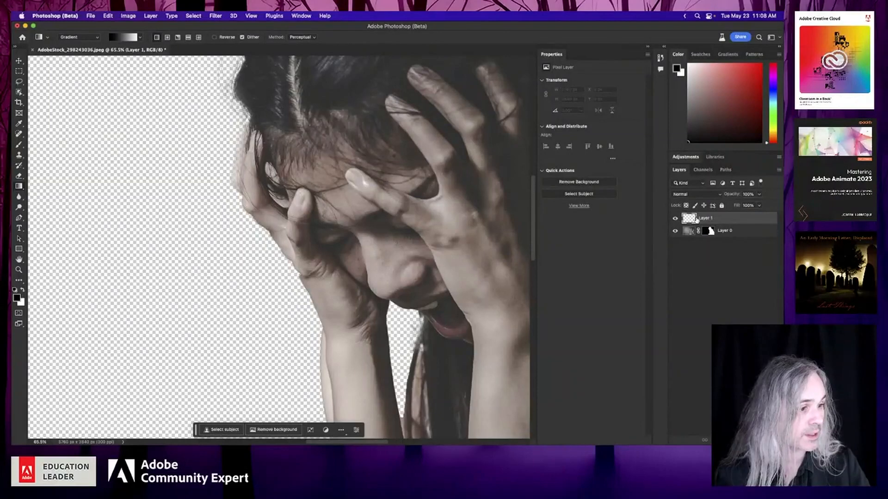
key("super+minus")
key("super+minus")
key("super+minus")
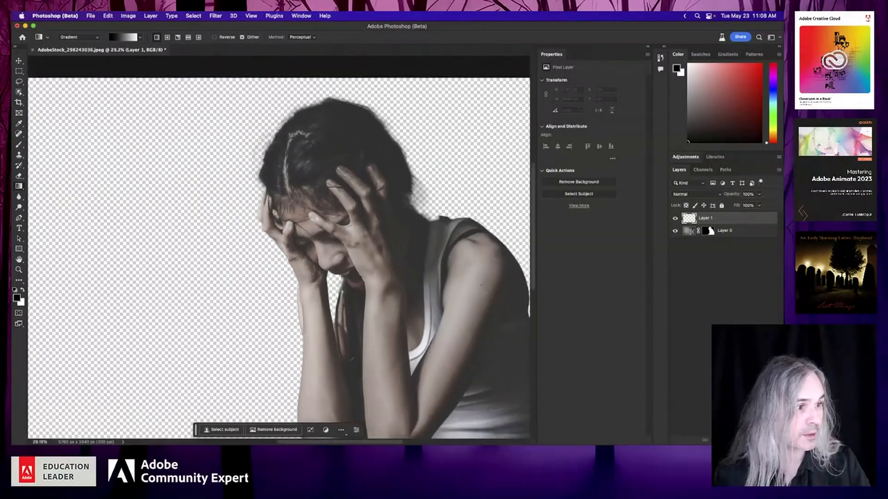
key("super+minus")
left_click_drag(352, 359, 385, 307)
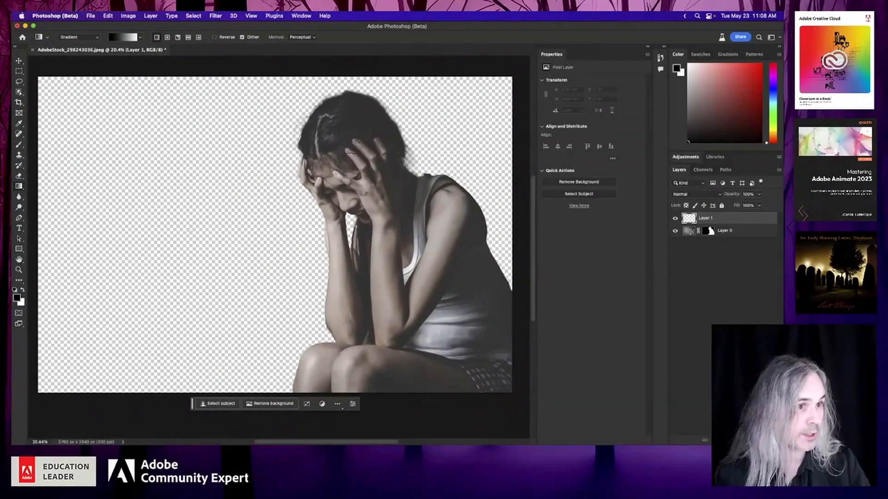
Fill Layer 1 with a diagonal linear classic gradient from the Blues presets, running from the empty upper-left area down to the woman's arm.
left_click(96, 37)
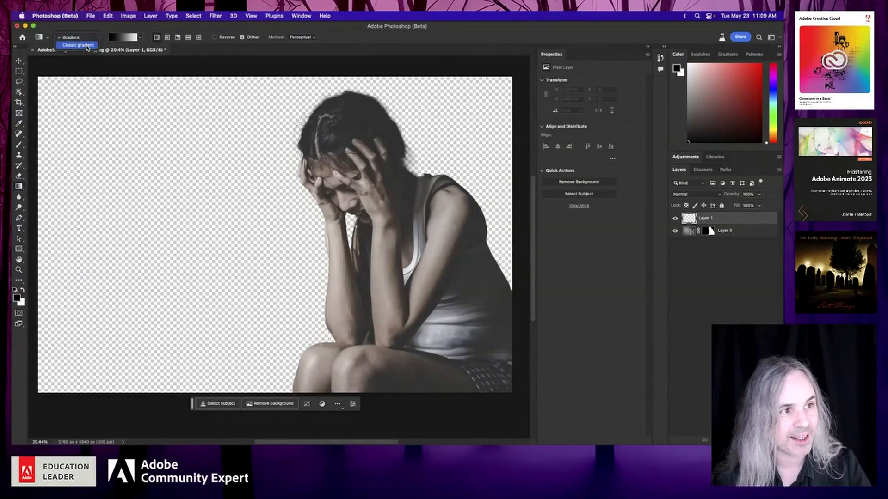
left_click(82, 46)
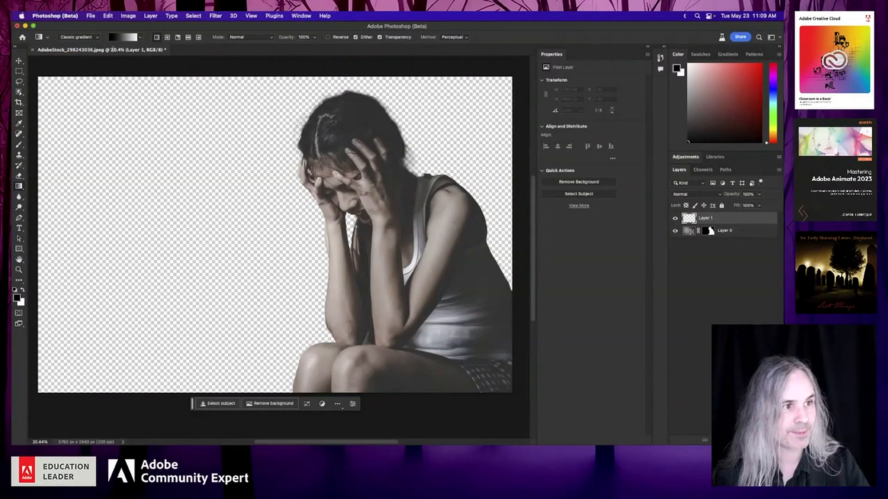
left_click(139, 37)
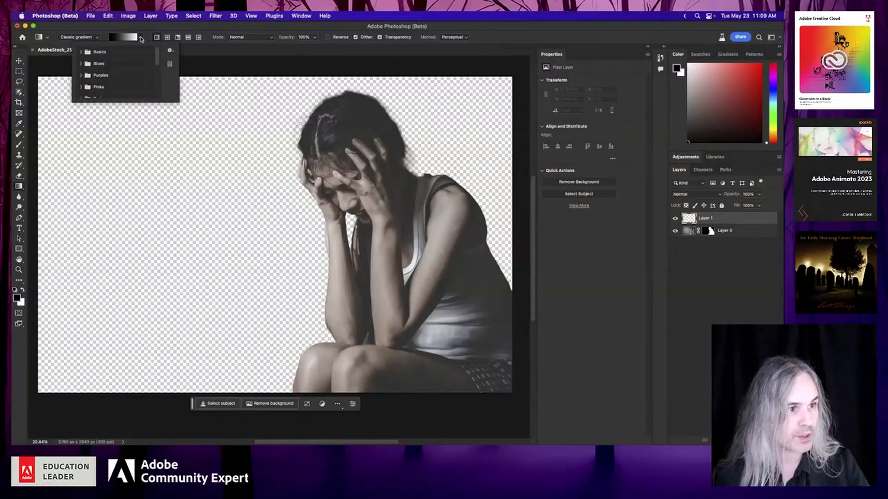
left_click(81, 64)
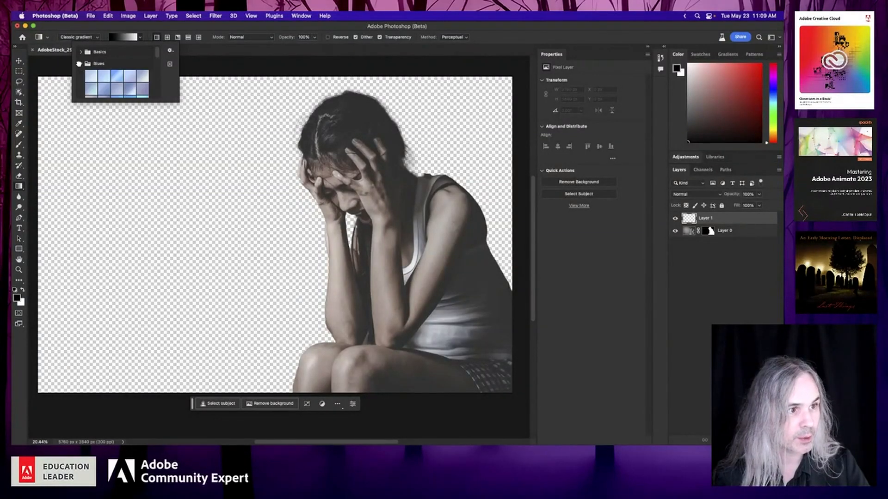
left_click(104, 88)
left_click(330, 26)
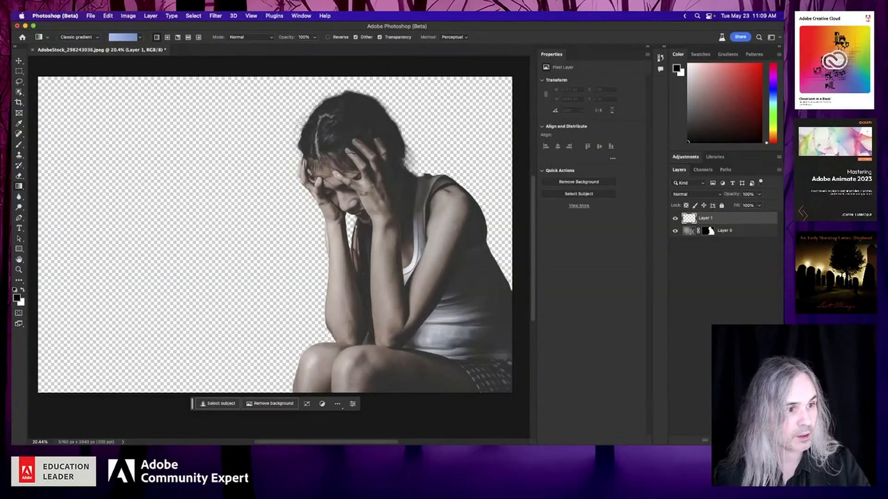
left_click_drag(144, 180, 422, 306)
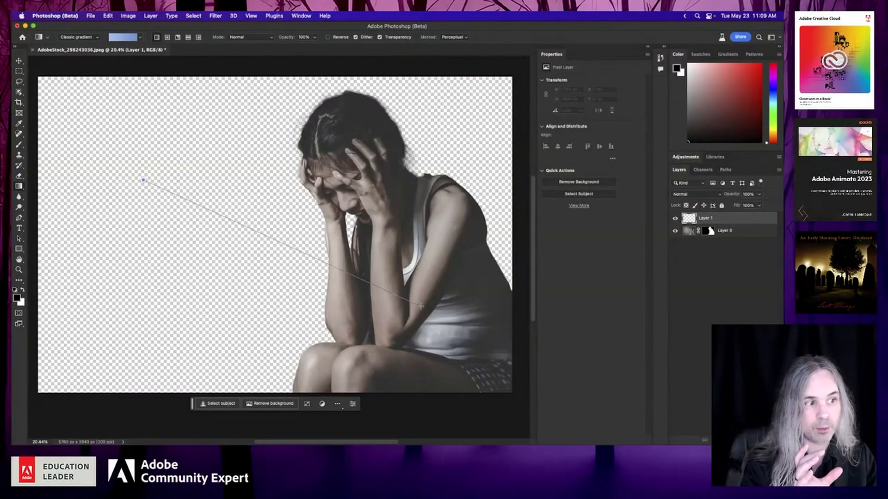
left_click_drag(420, 306, 420, 307)
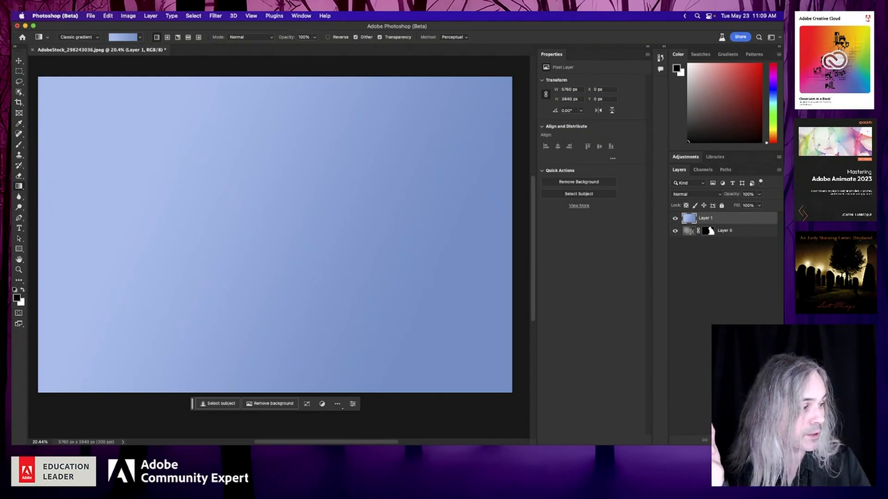
Add a new empty layer and draw a non-classic Gradient on it, from the canvas's upper middle to its lower-left corner.
key("super+alt+shift+n")
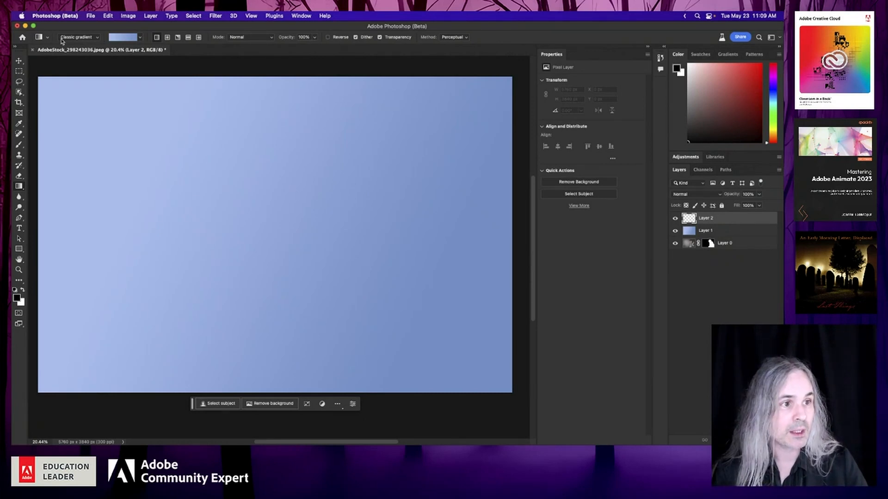
left_click(78, 37)
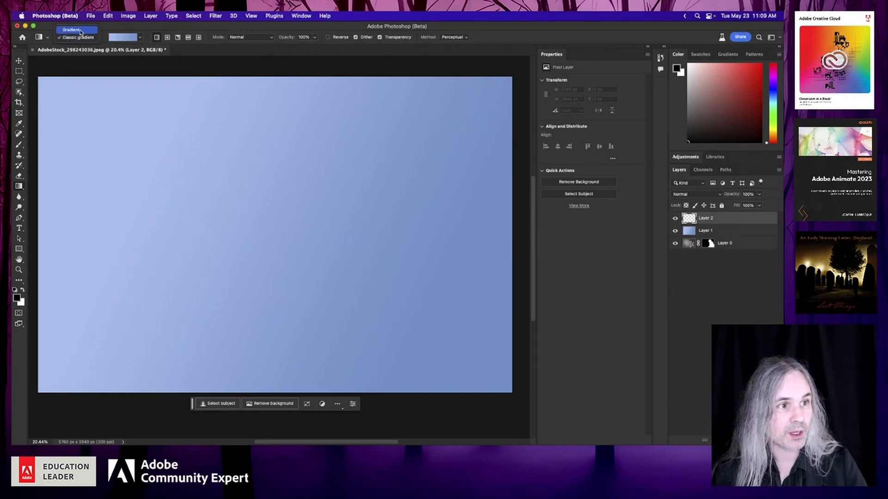
left_click(79, 30)
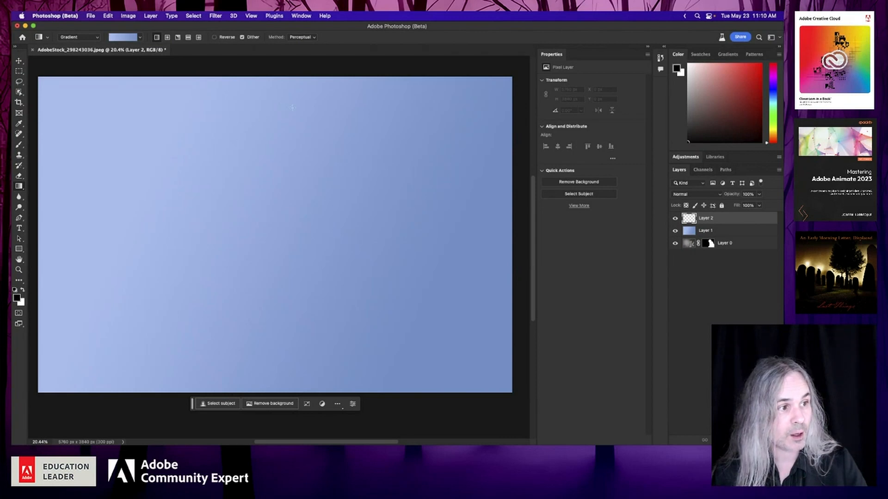
left_click_drag(292, 108, 83, 363)
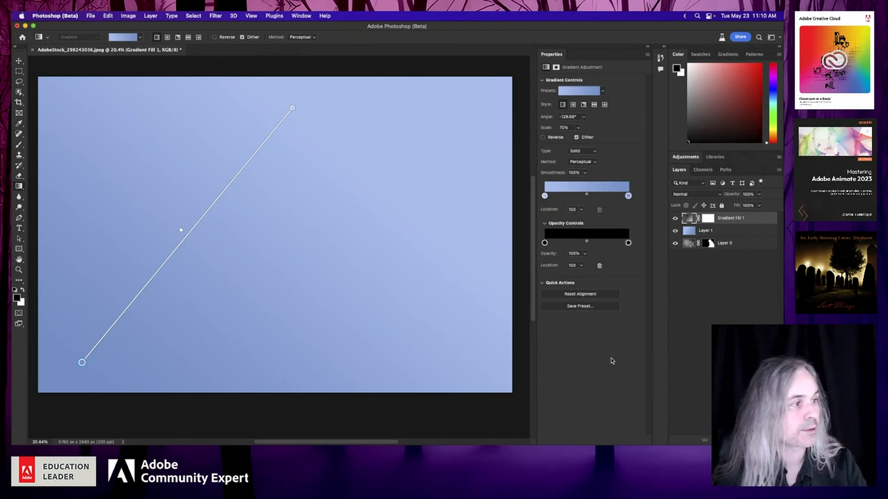
Review the Method and Type options of the gradient fill, leaving its settings as they are.
left_click(583, 162)
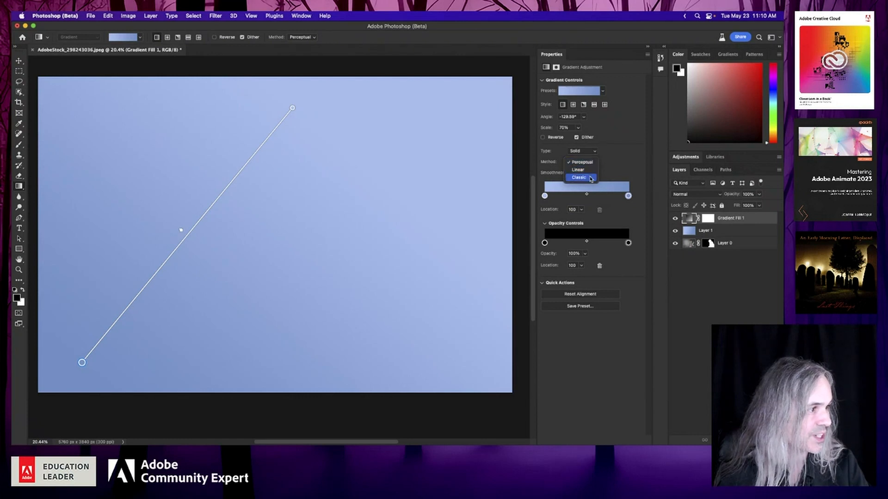
left_click(631, 167)
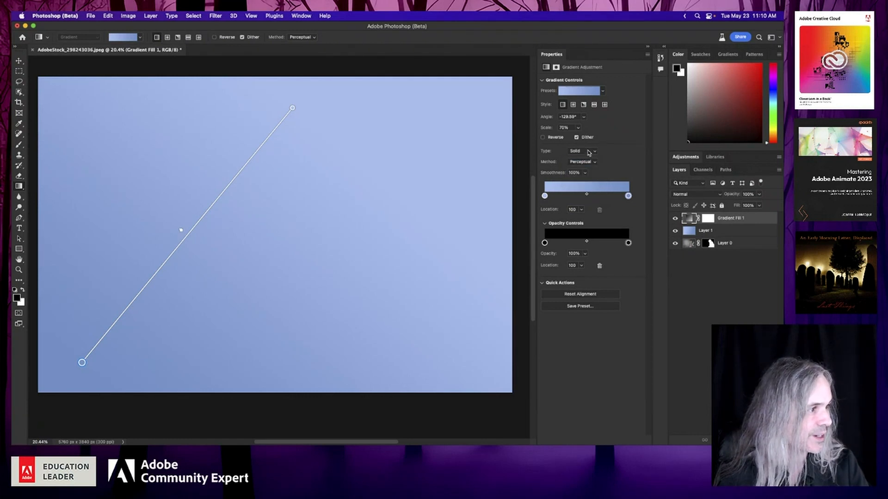
left_click(592, 152)
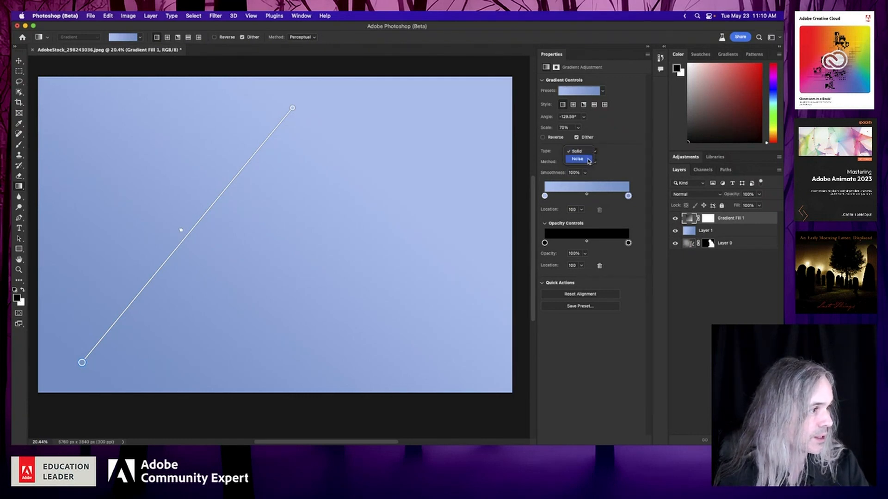
left_click(626, 157)
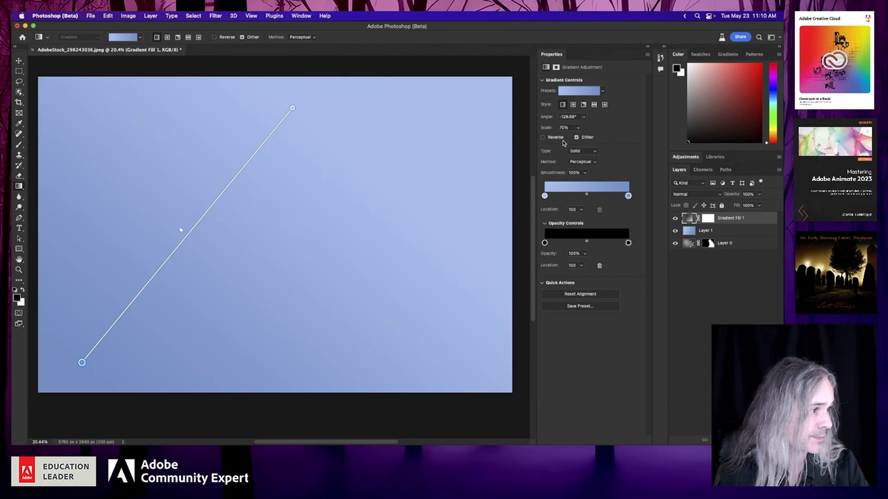
left_click(581, 139)
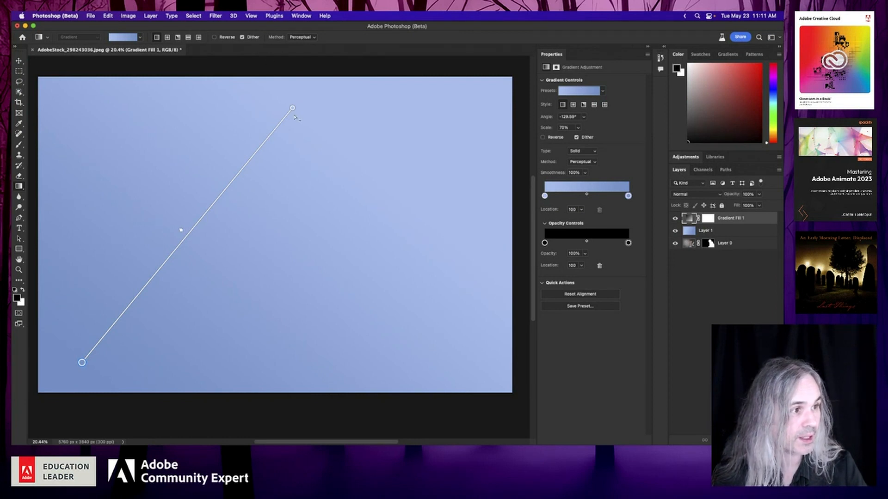
Reposition both ends of the gradient line on the canvas to an angle of about -152° and a scale of about 85%.
left_click_drag(293, 109, 465, 117)
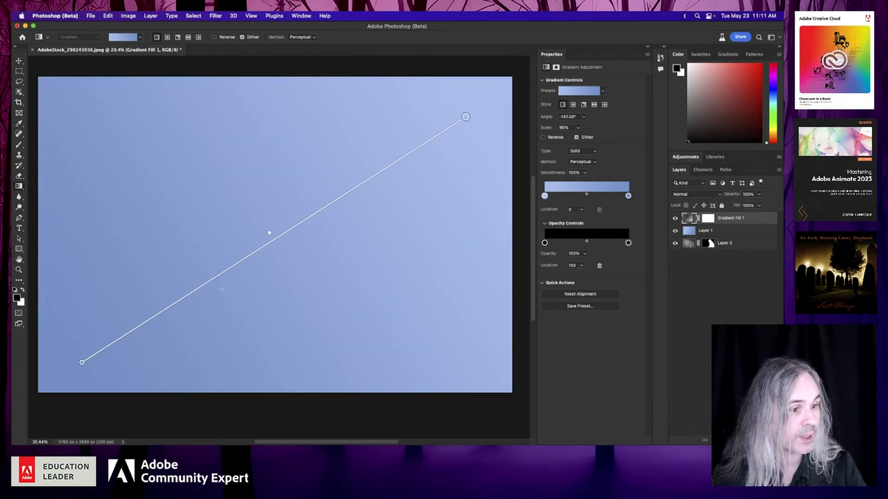
left_click_drag(82, 362, 112, 306)
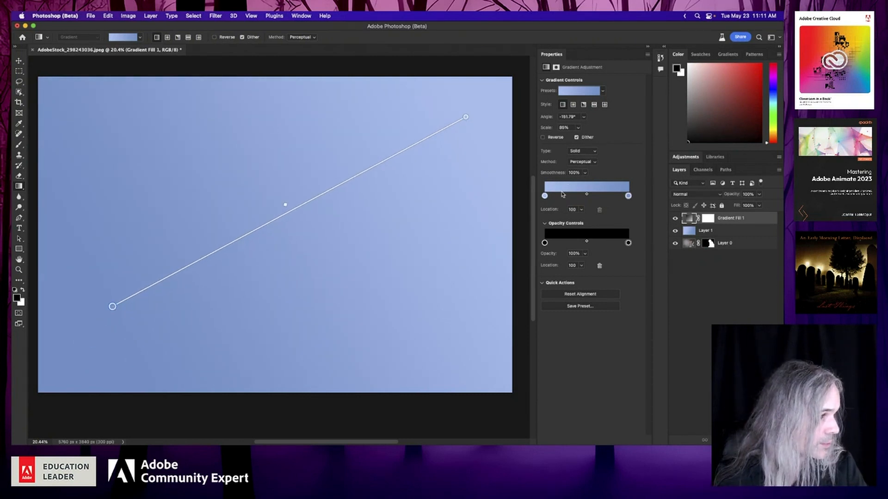
Add a teal color stop (#097f78) to the gradient fill and move it to location 35.
left_click(565, 196)
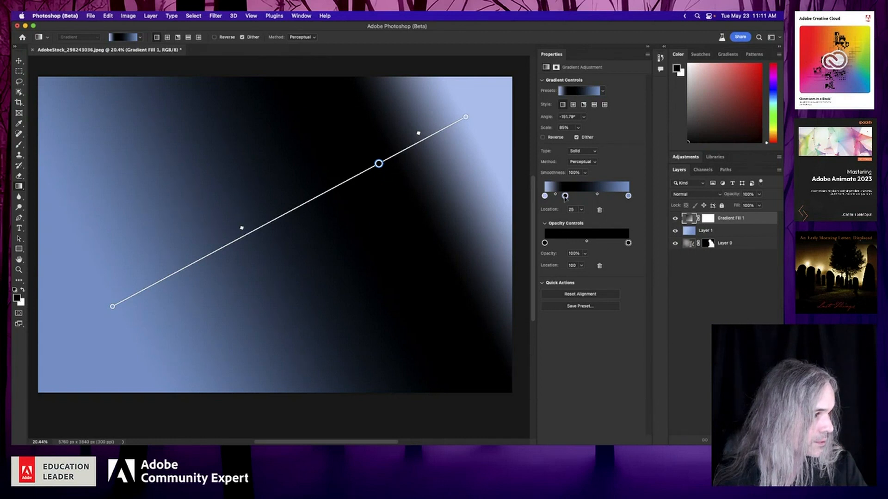
double_click(565, 196)
left_click_drag(344, 228, 390, 226)
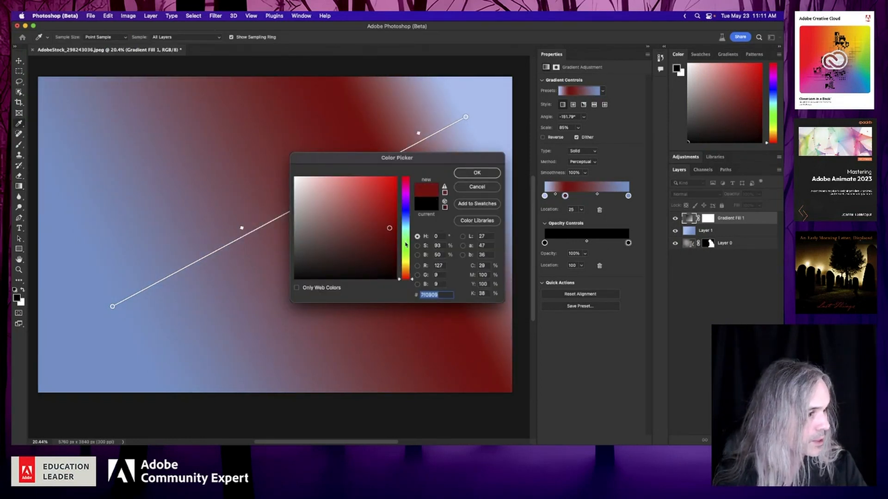
left_click_drag(405, 278, 411, 228)
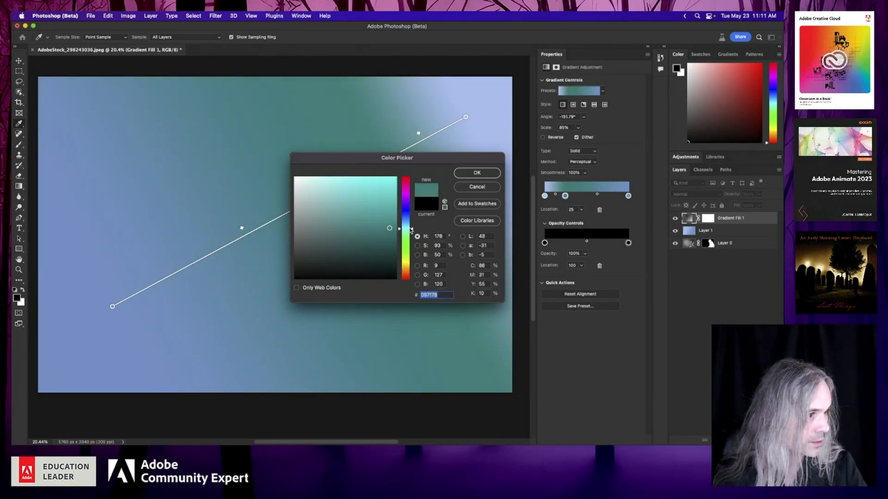
left_click(494, 175)
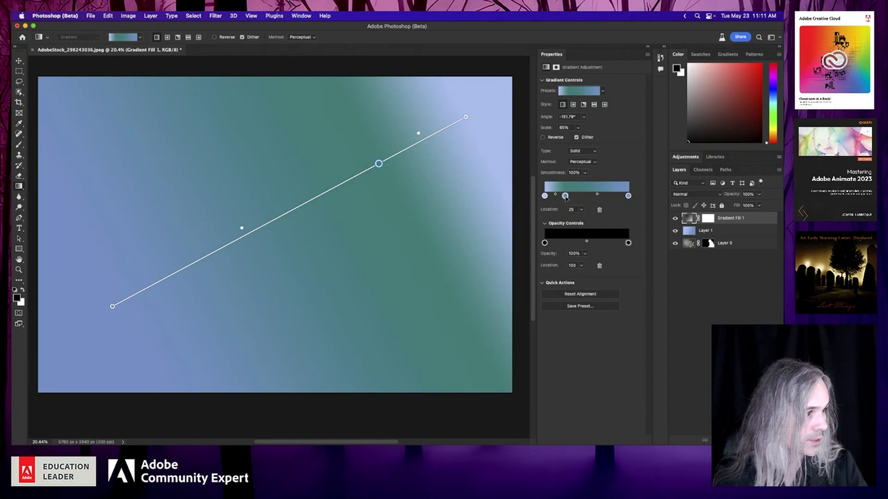
mouse_move(565, 196)
left_mouse_down()
mouse_move(586, 198)
mouse_move(568, 197)
mouse_move(578, 197)
left_mouse_up()
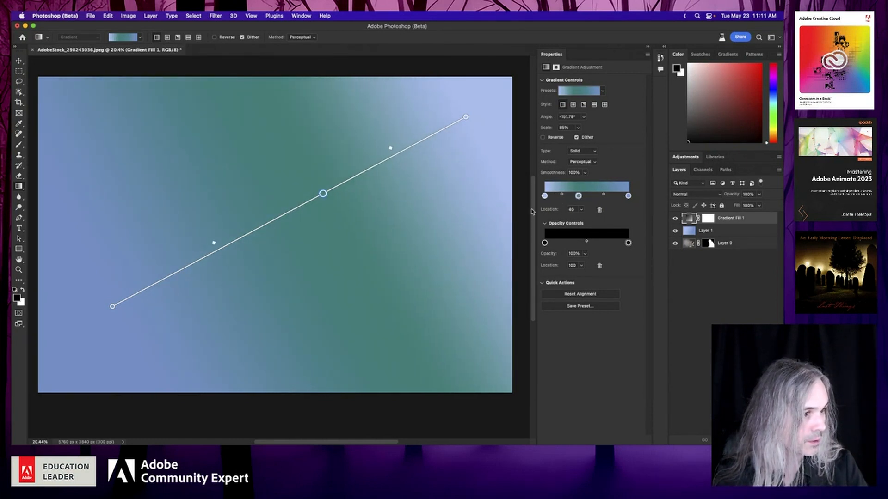
left_click_drag(323, 194, 342, 183)
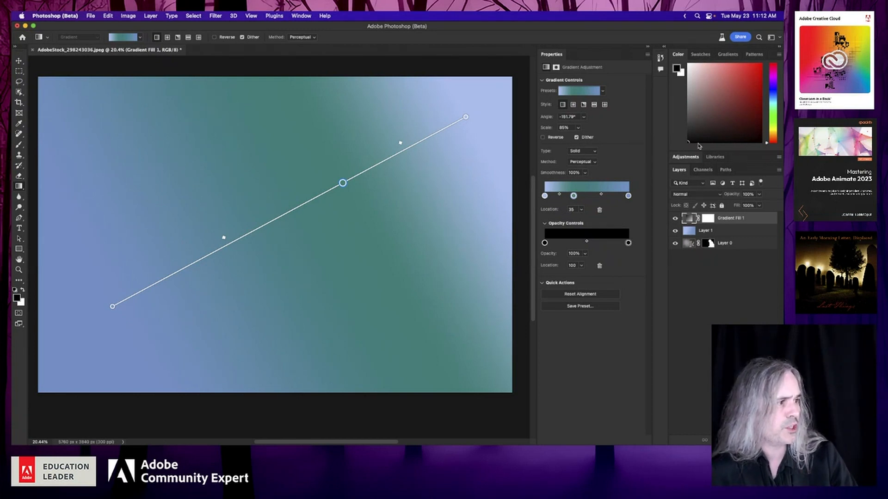
Bring up the adjustment presets and open the recent photo AdobeStock_216222618.jpeg.
left_click(686, 157)
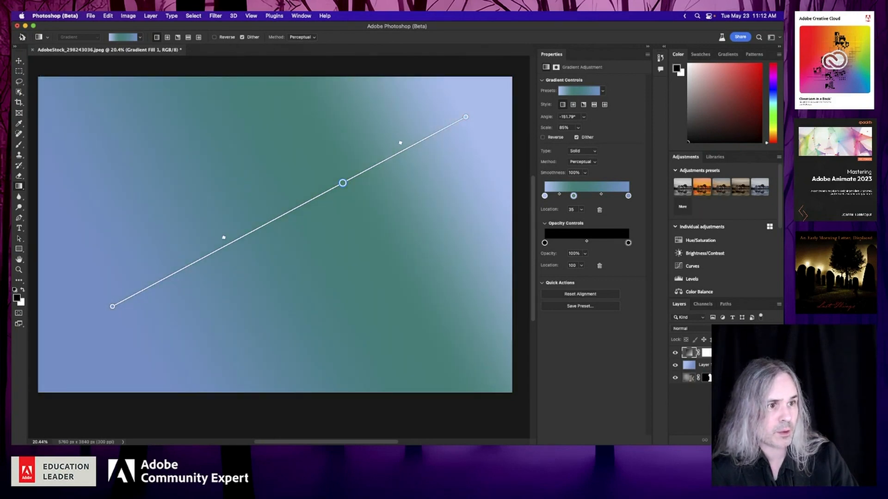
left_click(22, 37)
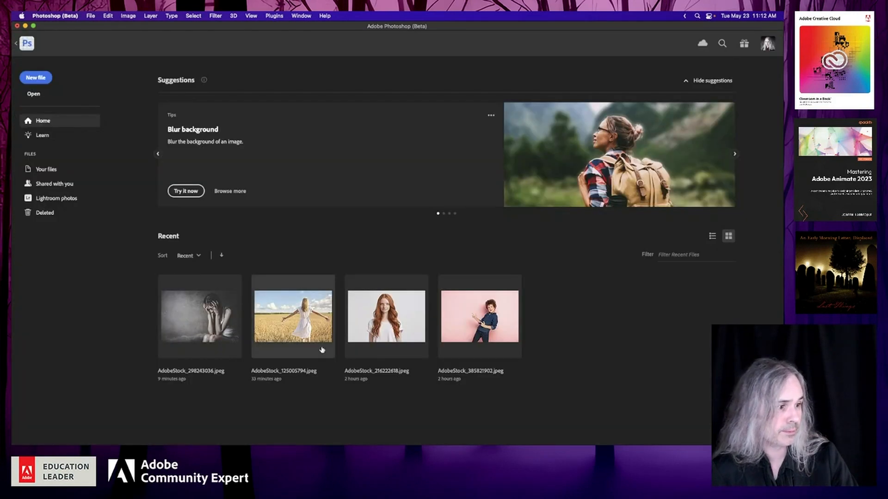
left_click(405, 326)
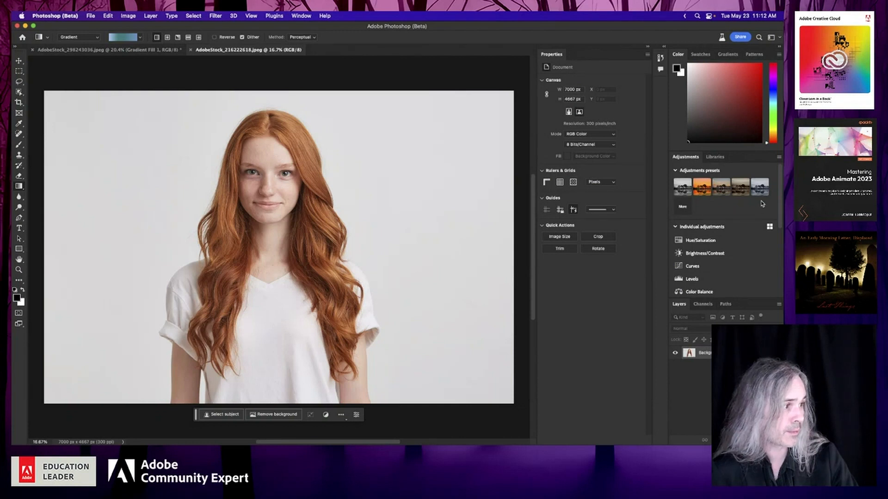
Preview the orange-toned adjustment preset on the red-haired woman's photo and look over the individual adjustments.
left_click(704, 189)
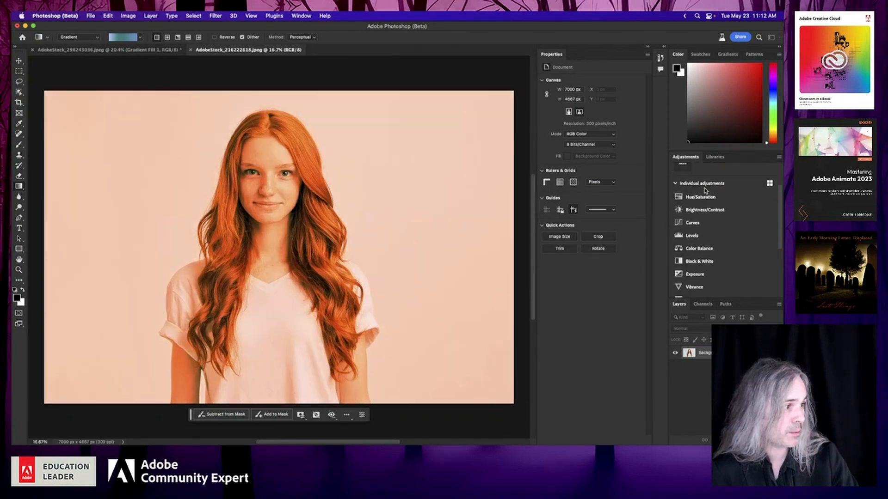
scroll(706, 191, "up", 2)
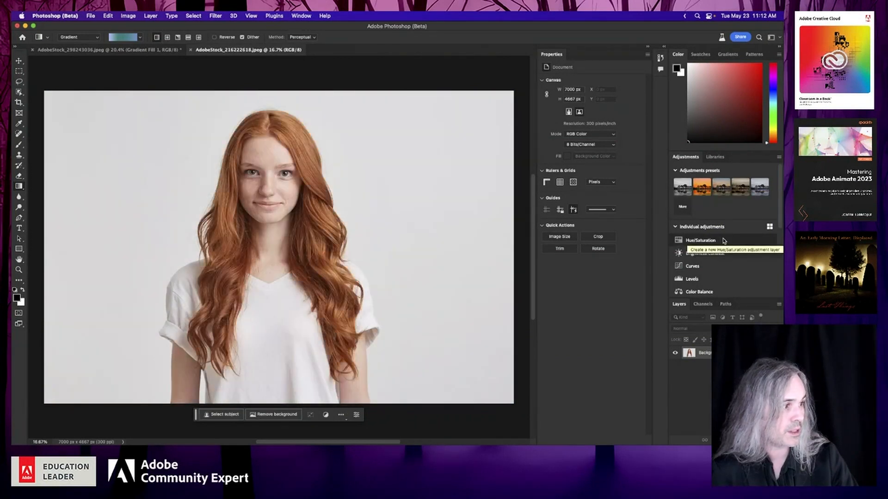
Look through the Portraits and Photo Repair adjustment presets, and examine the full list of individual adjustments.
left_click(683, 209)
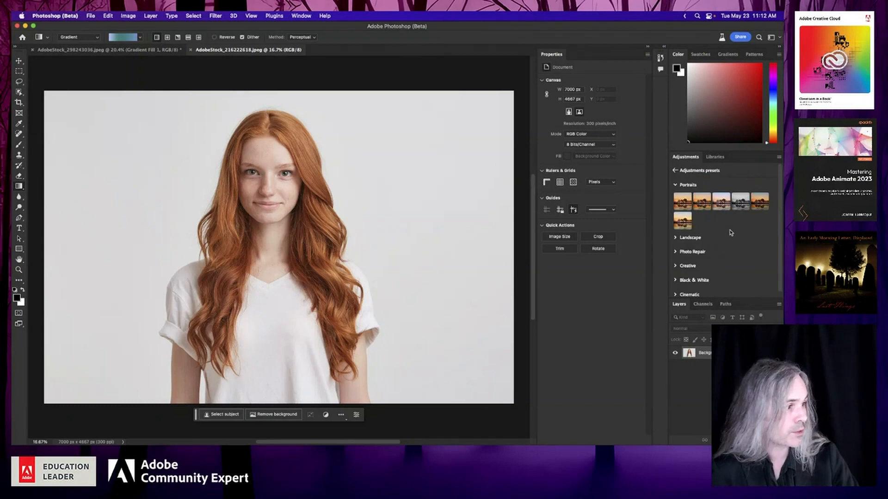
left_click(676, 252)
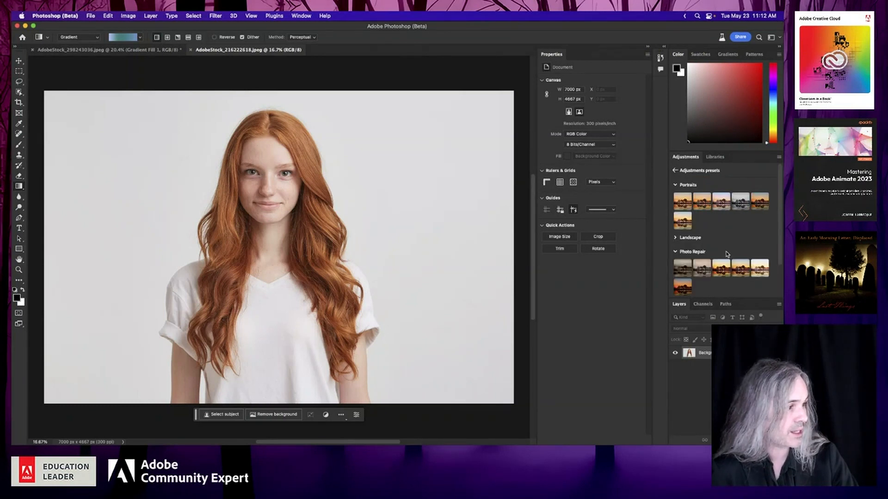
scroll(729, 255, "down", 2)
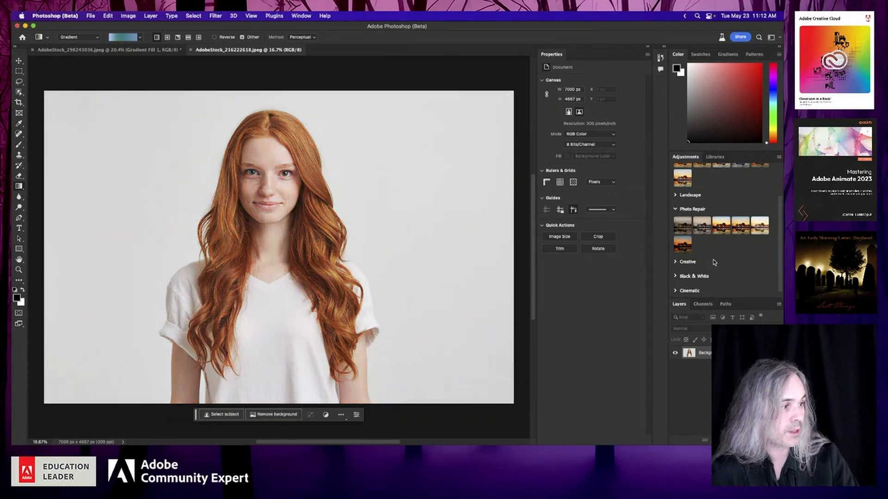
scroll(715, 262, "up", 3)
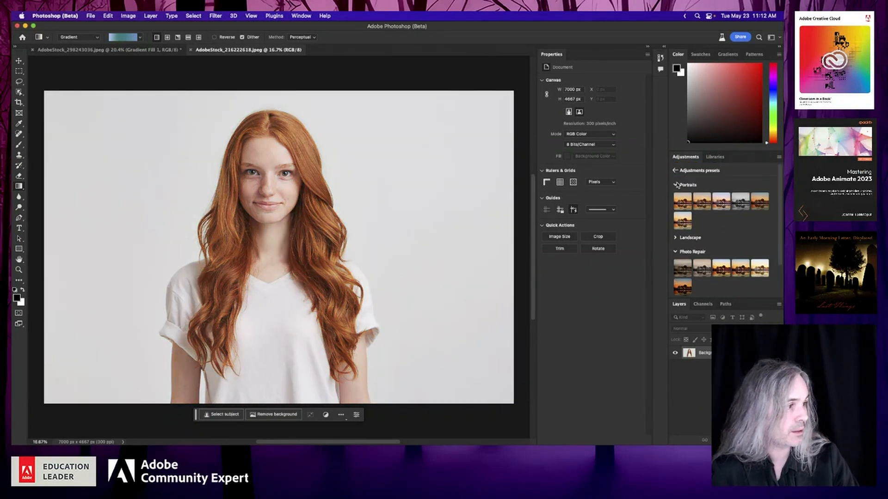
left_click(675, 170)
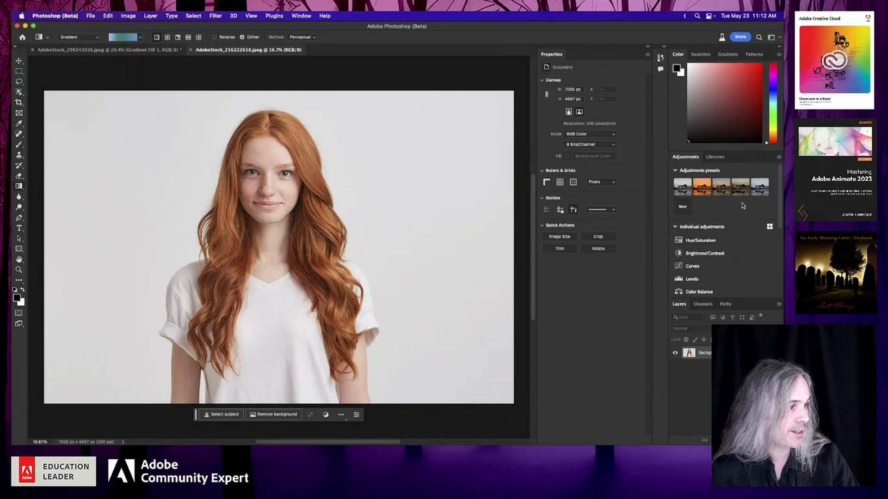
scroll(741, 206, "down", 8)
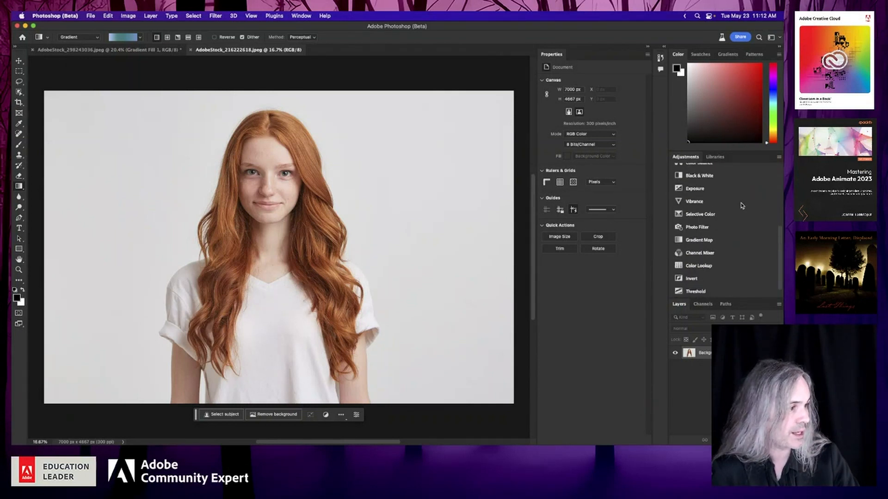
scroll(742, 205, "up", 10)
scroll(742, 206, "down", 2)
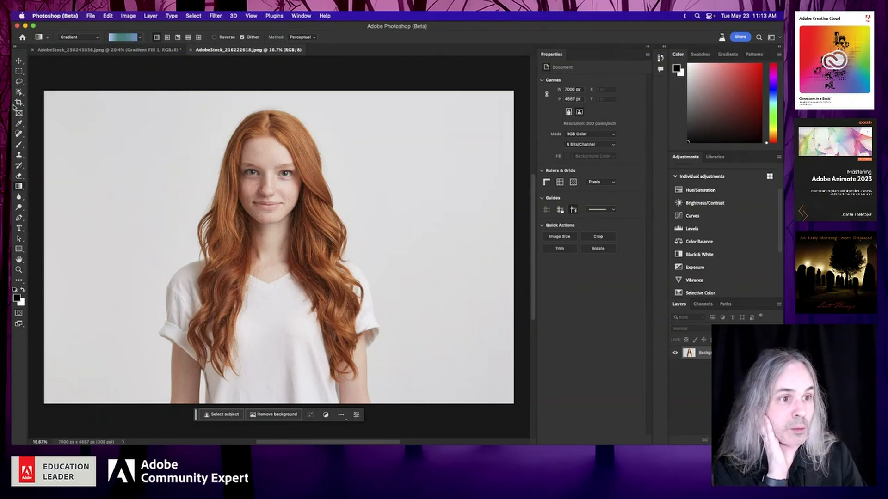
Erase the iris and pupil of the woman's right eye using the Remove tool at brush size 35.
scroll(268, 168, "up", 10)
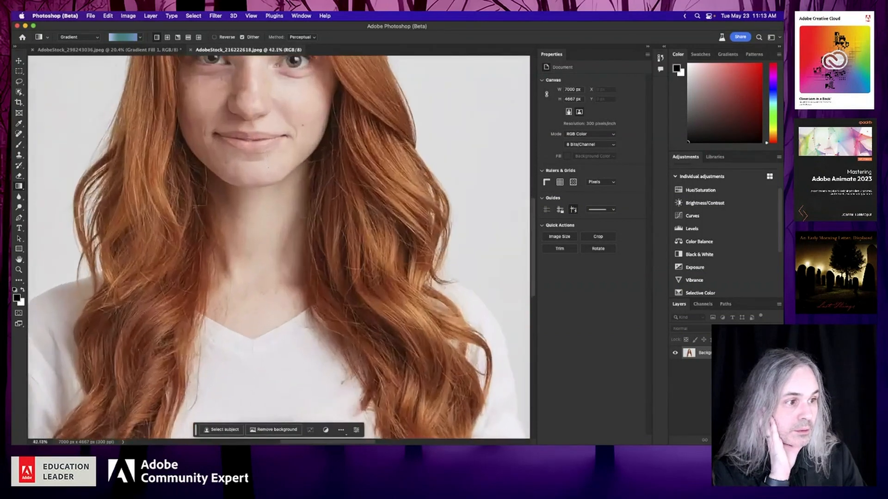
scroll(268, 168, "up", 10)
scroll(268, 168, "down", 5)
scroll(268, 168, "up", 3)
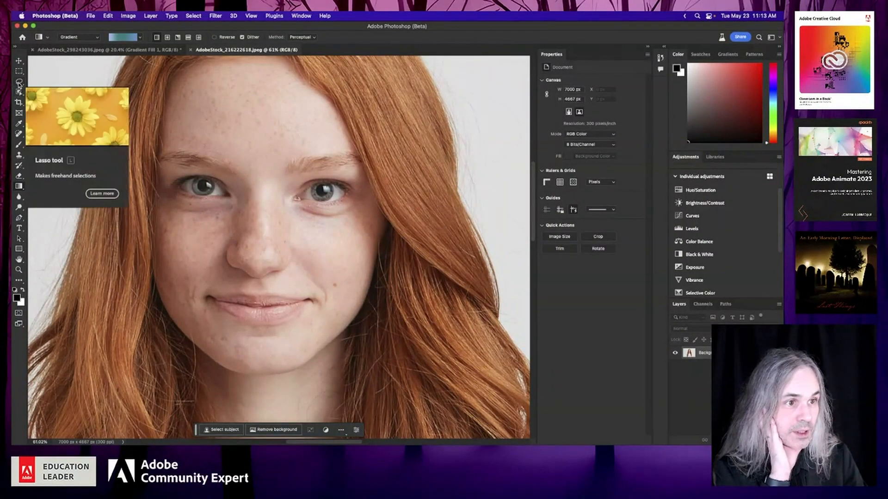
left_click(19, 134)
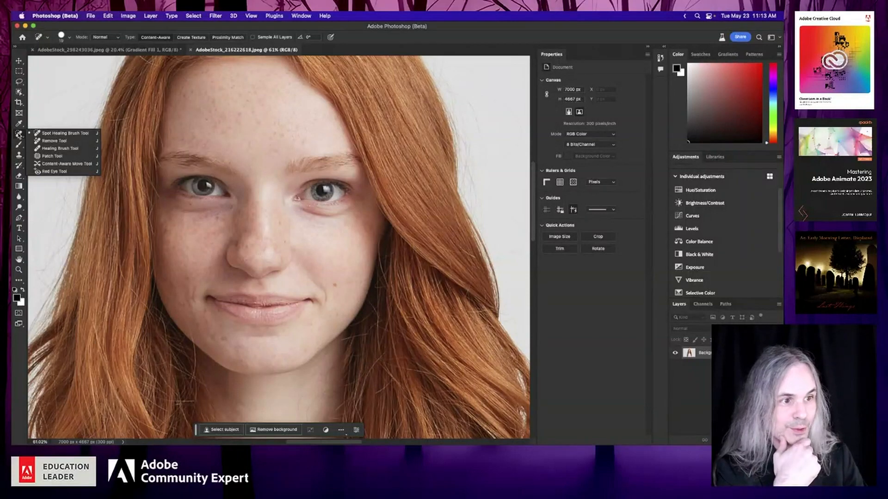
left_click(51, 141)
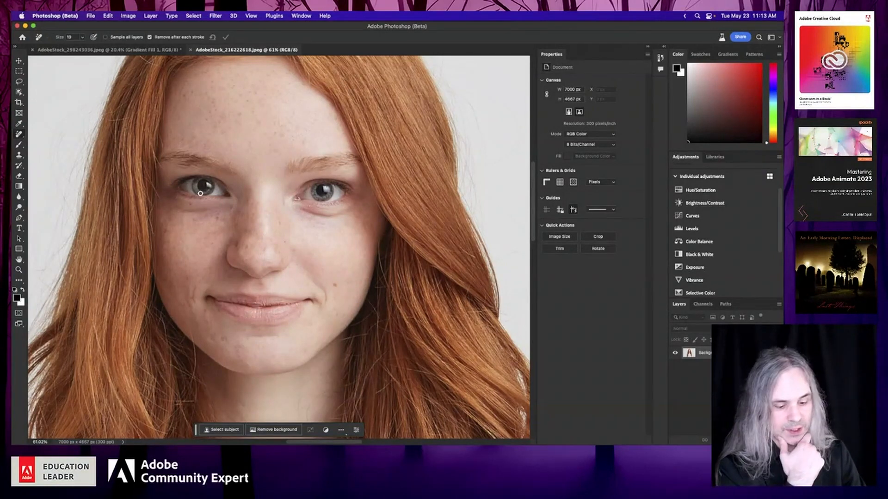
key("bracketright")
key("bracketright")
key("bracketright")
key("bracketright")
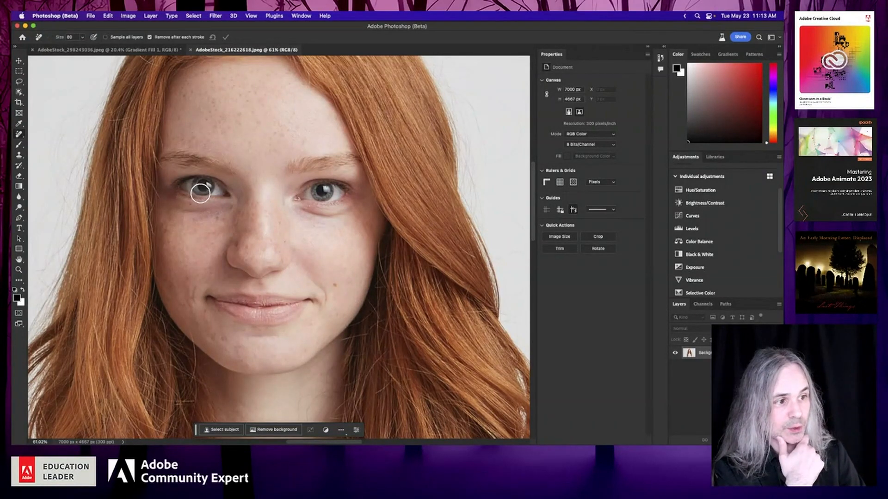
key("bracketleft")
key("bracketleft")
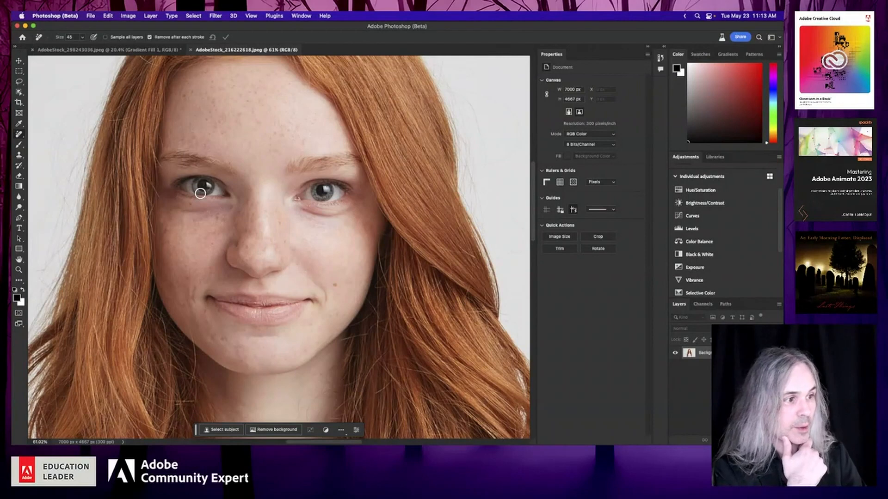
scroll(200, 193, "up", 10)
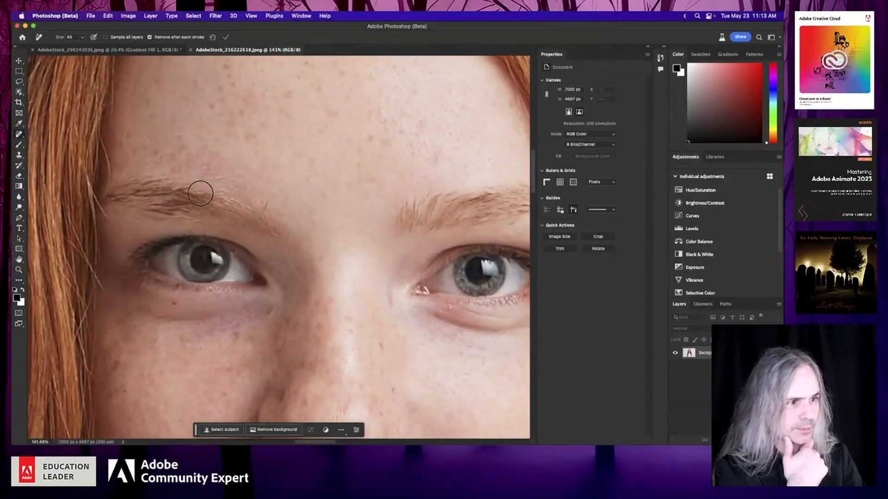
scroll(200, 194, "up", 8)
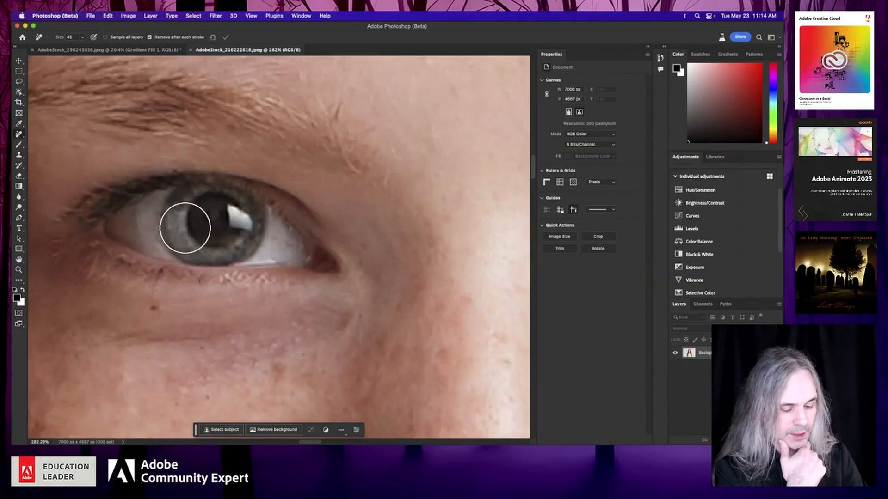
key("bracketleft")
mouse_move(171, 236)
left_mouse_down()
mouse_move(264, 242)
mouse_move(245, 214)
mouse_move(213, 204)
mouse_move(183, 205)
mouse_move(161, 220)
mouse_move(234, 222)
left_mouse_up()
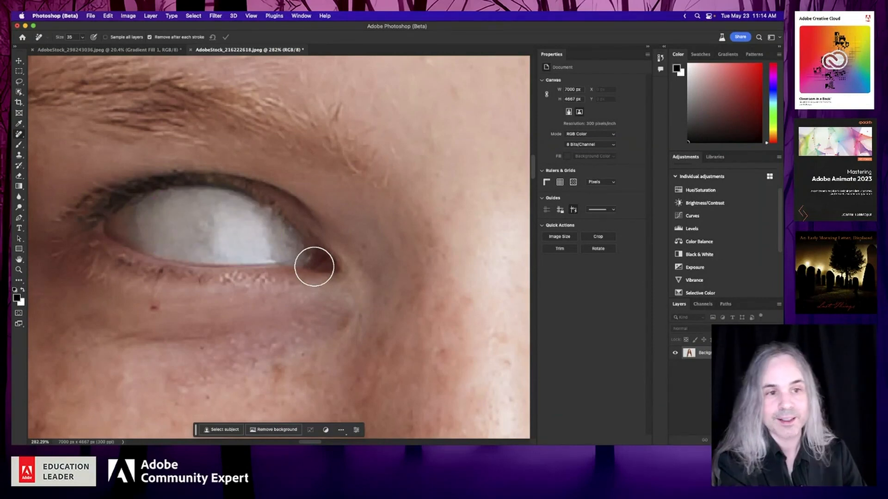
Remove the iris and pupil of the woman's left eye with the same Remove tool brush.
scroll(313, 267, "down", 4)
scroll(313, 267, "right", 15)
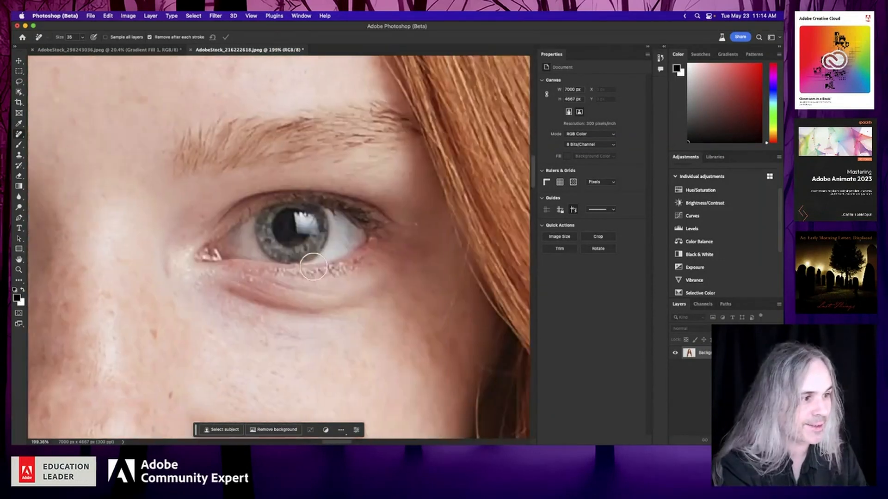
scroll(312, 266, "left", 15)
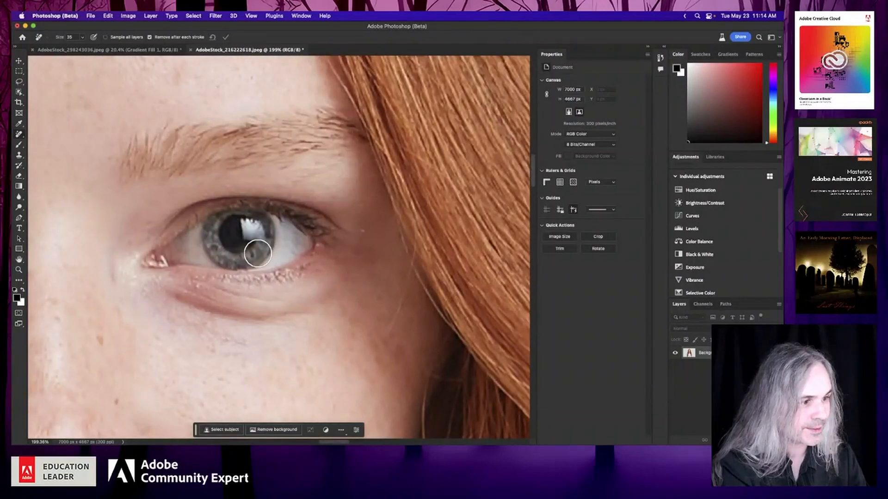
scroll(258, 254, "up", 3)
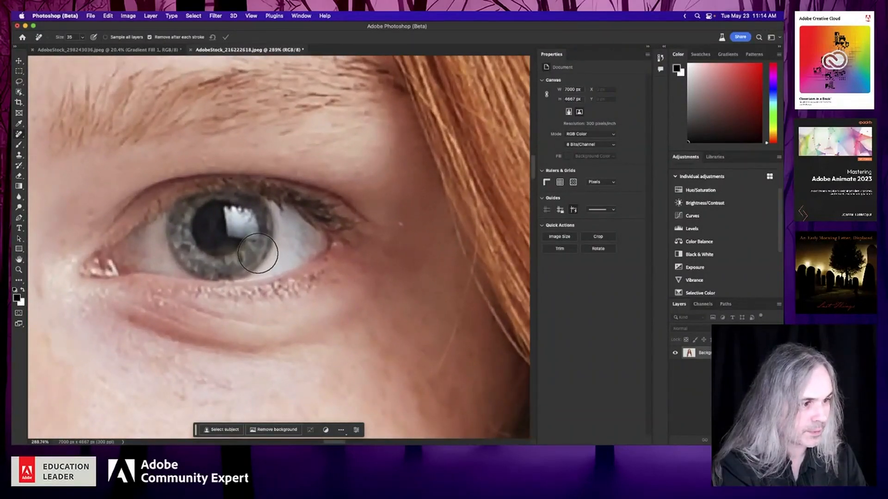
mouse_move(258, 256)
left_mouse_down()
mouse_move(181, 254)
mouse_move(182, 223)
mouse_move(240, 214)
mouse_move(262, 221)
mouse_move(263, 242)
mouse_move(184, 241)
mouse_move(205, 232)
left_mouse_up()
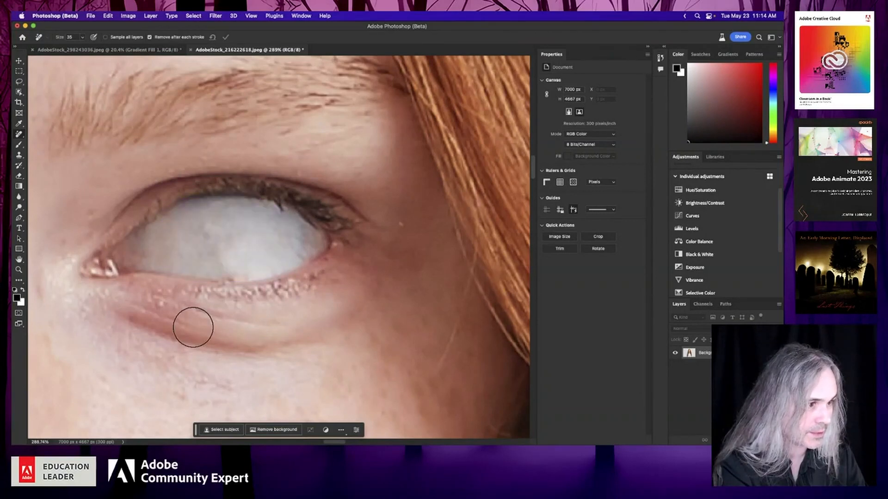
Examine both retouched eyes on the woman's face, close up and in the whole photo.
scroll(193, 327, "down", 2)
scroll(193, 328, "down", 6)
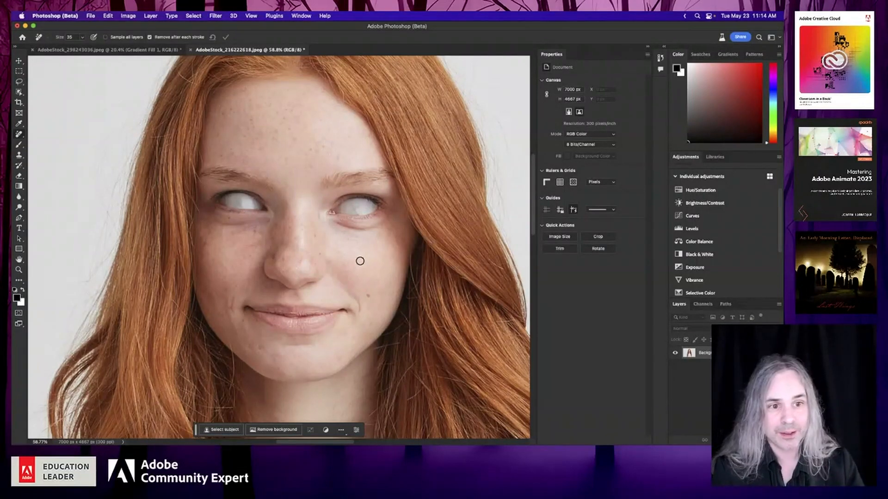
scroll(360, 261, "down", 3)
scroll(360, 261, "down", 4)
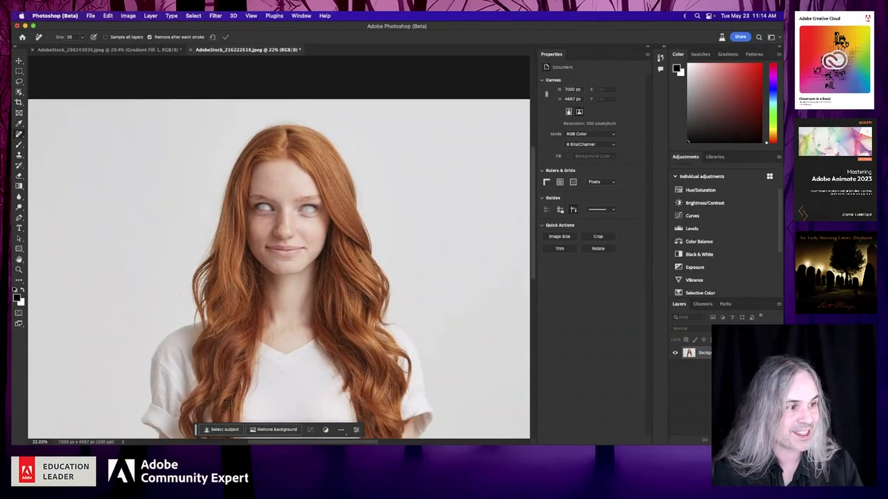
scroll(360, 261, "up", 2)
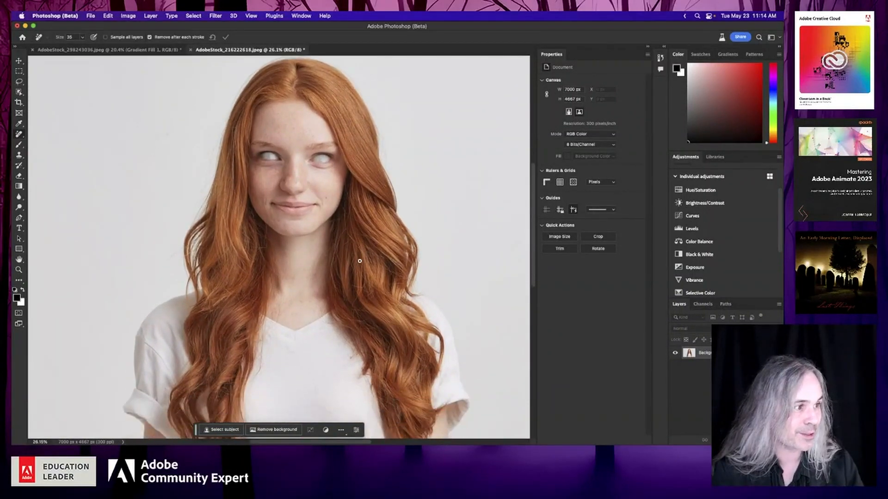
scroll(360, 261, "up", 1)
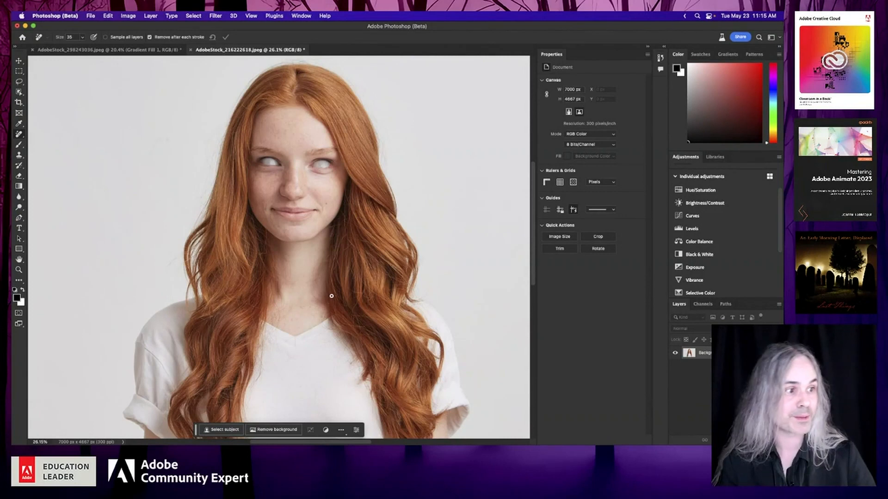
scroll(436, 283, "down", 3)
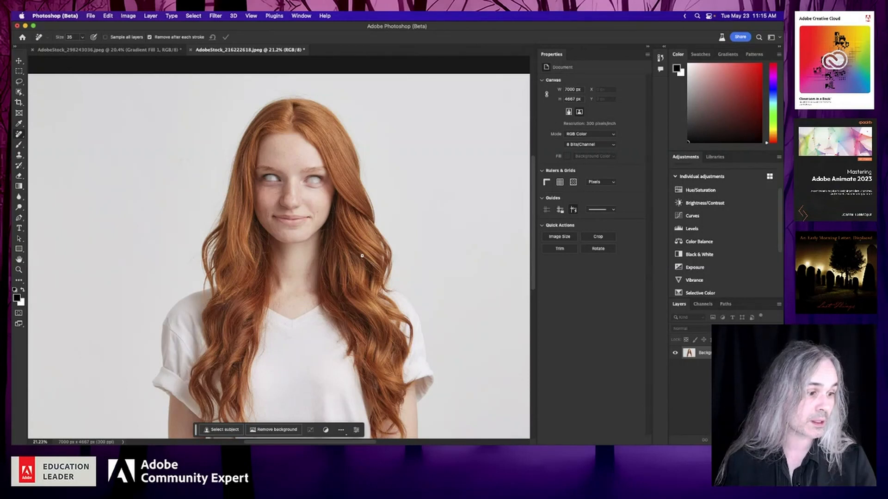
scroll(362, 255, "down", 4)
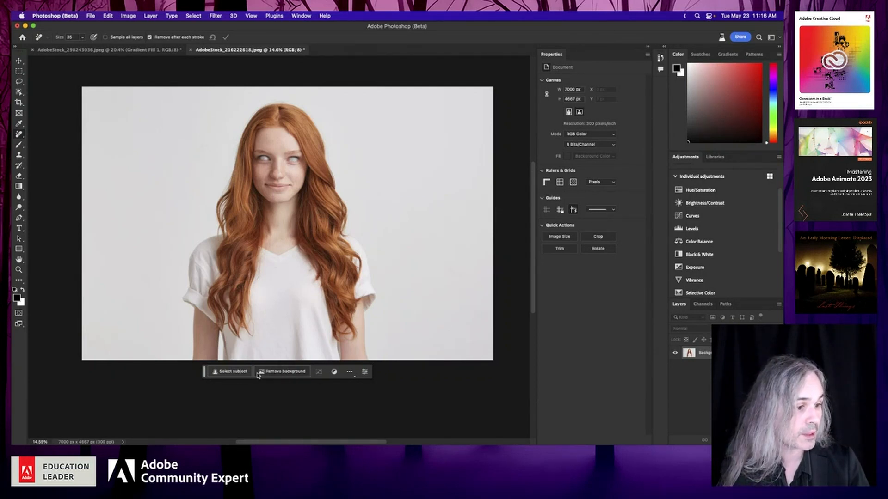
Invert the subject selection around the woman and fill the background with Generative Fill using the prompt "surreal dark otherworldly hellscape".
left_click(232, 372)
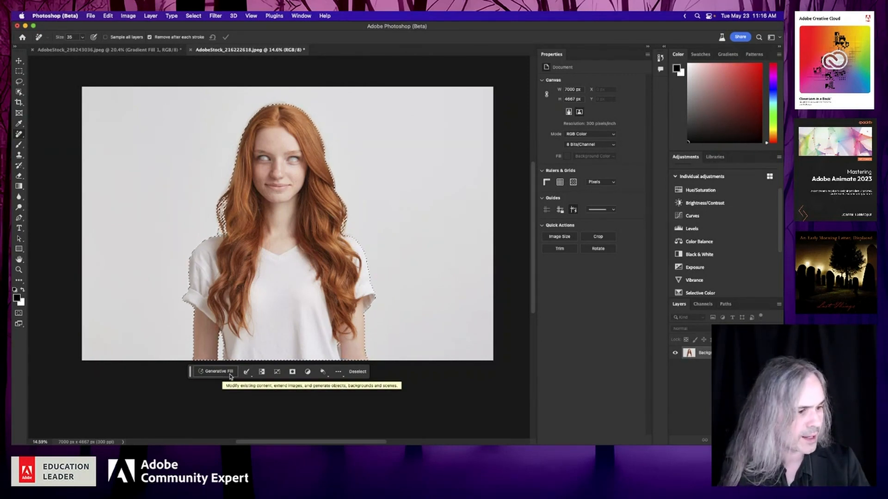
left_click(262, 372)
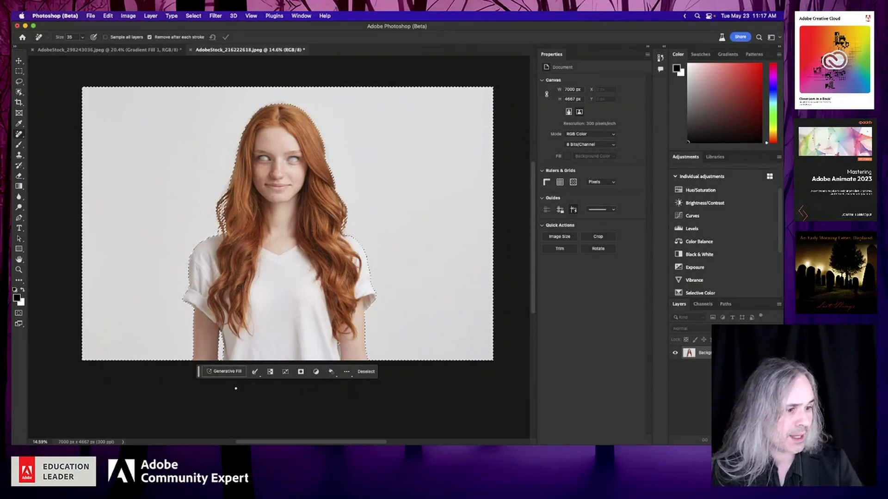
left_click(223, 371)
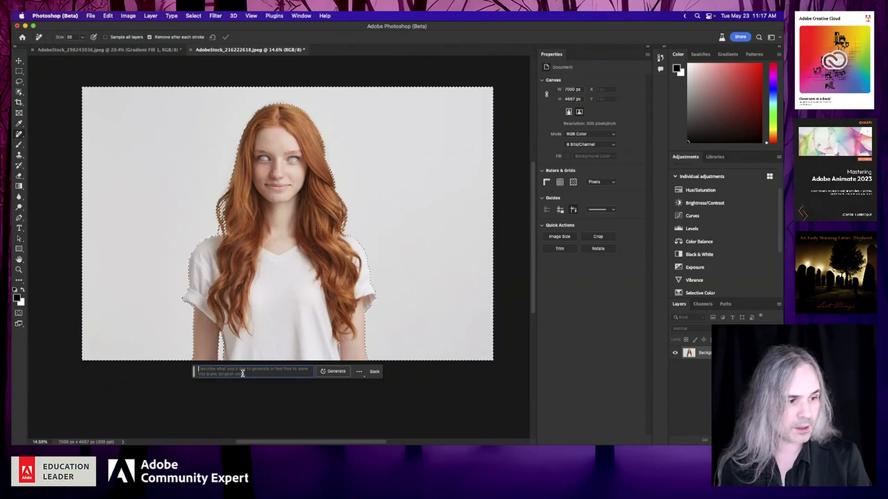
type("al dark otherworldly hellscape")
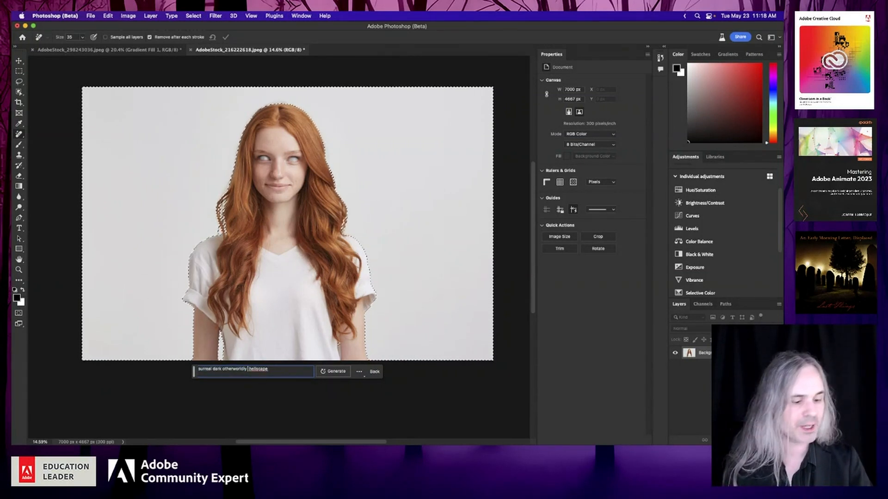
type("ur")
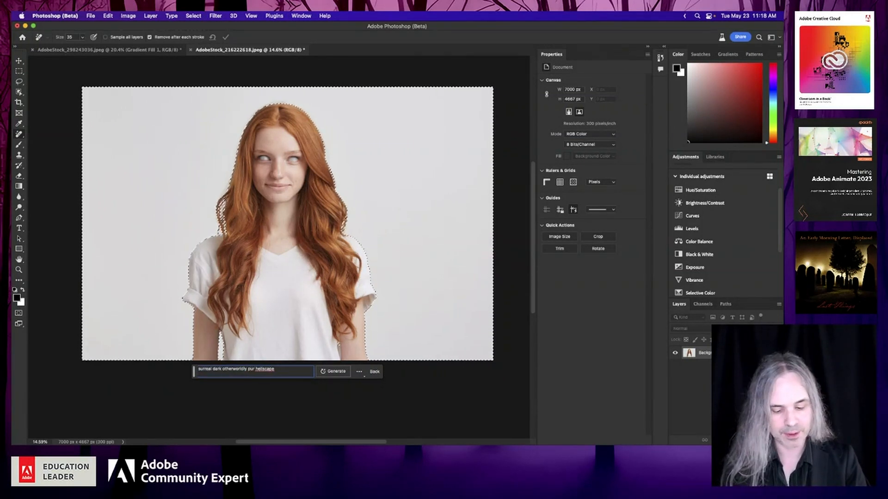
key("BackSpace")
key("BackSpace")
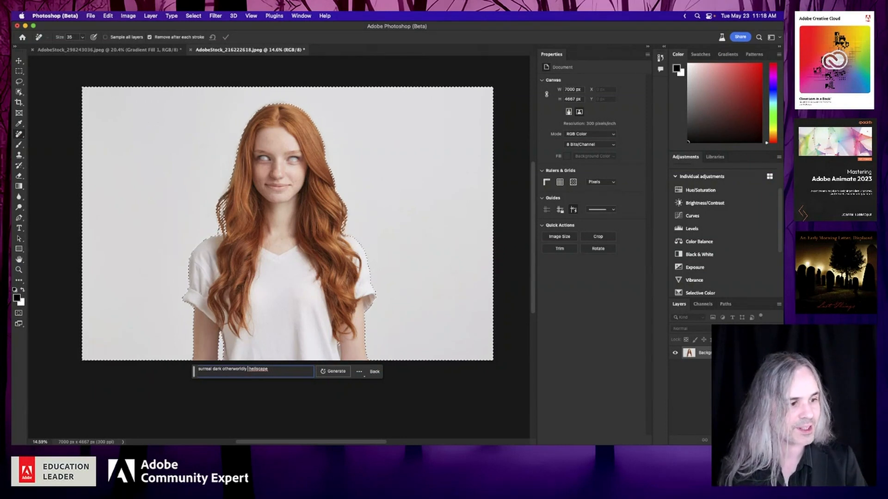
left_click(338, 372)
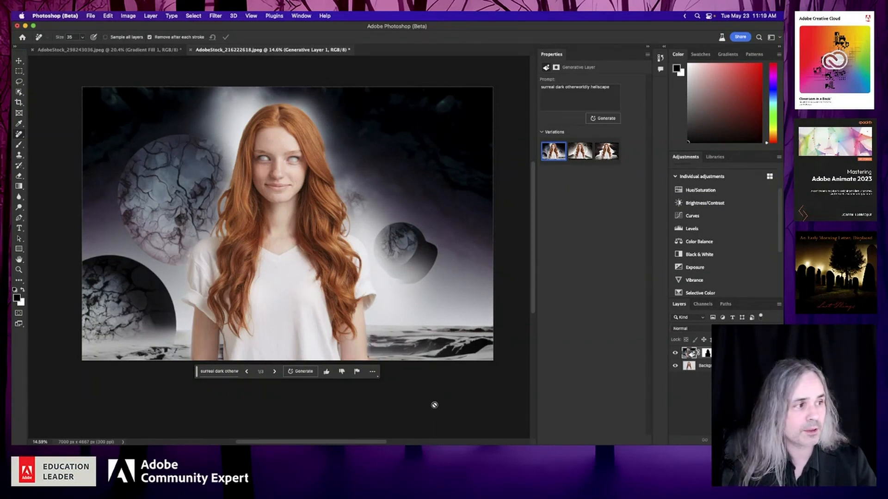
Preview the second and third generated background variations behind the woman.
left_click(580, 154)
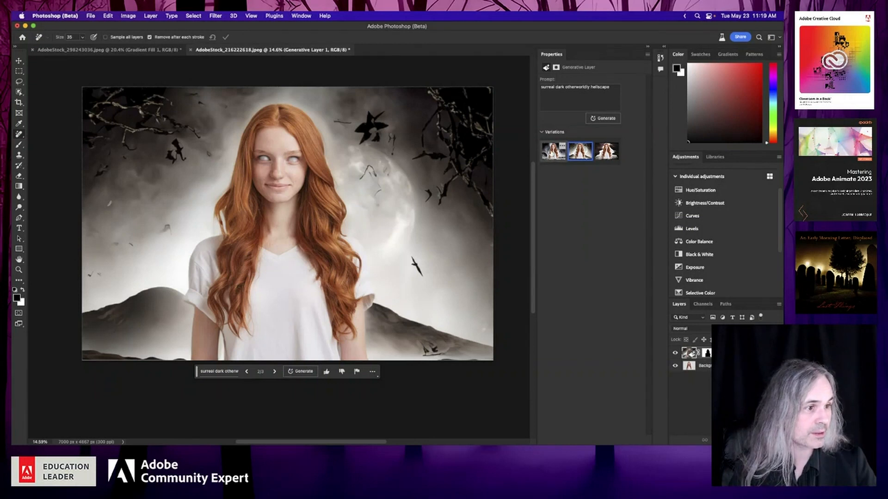
left_click(603, 157)
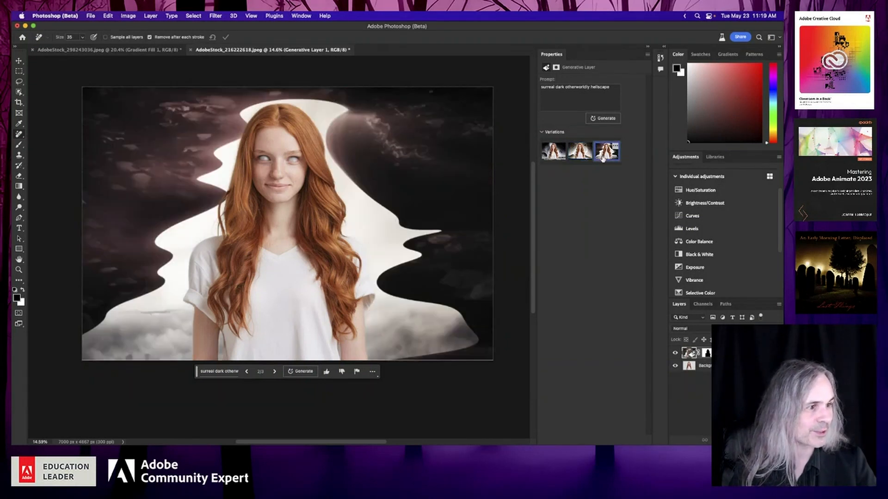
Choose the second hellscape background variation and, on a new layer, lasso an area about 1420 by 2030 px over the hillside beside the woman.
left_click(578, 157)
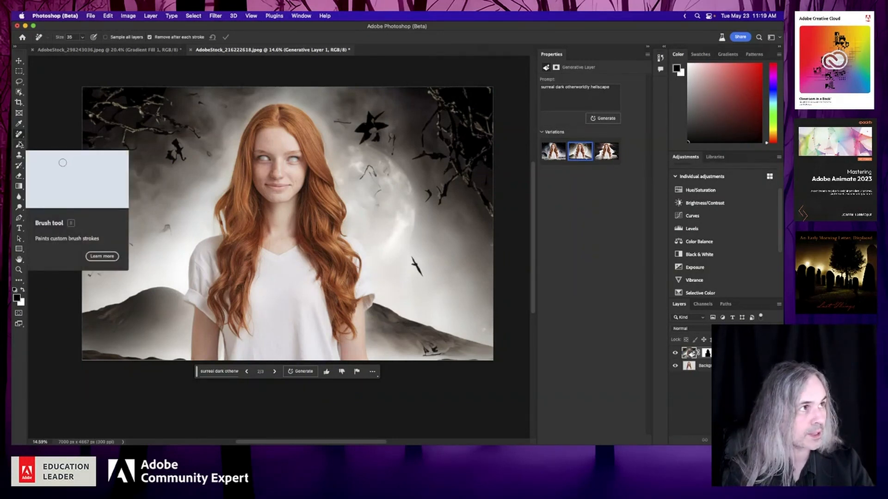
left_click(19, 82)
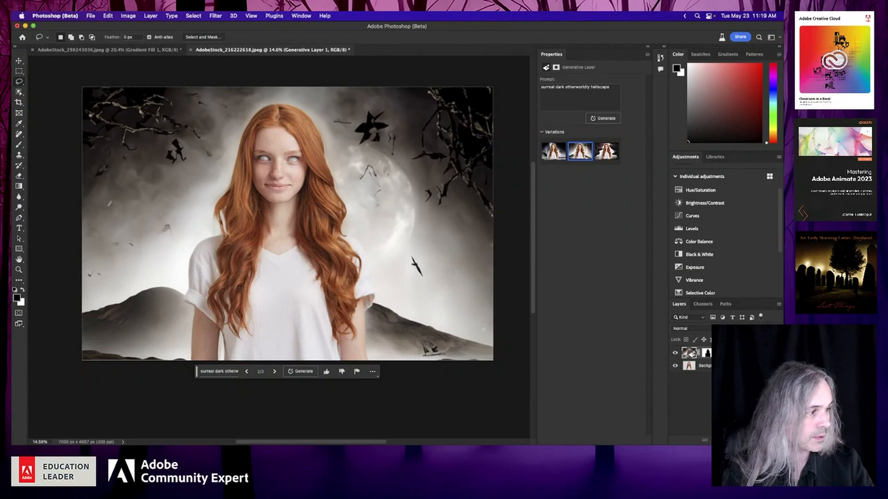
key("super+alt+shift+n")
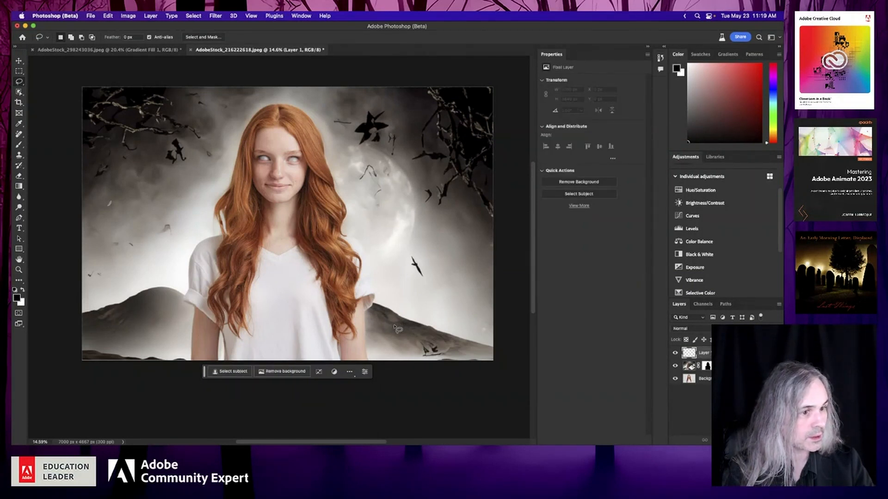
left_click_drag(394, 326, 394, 325)
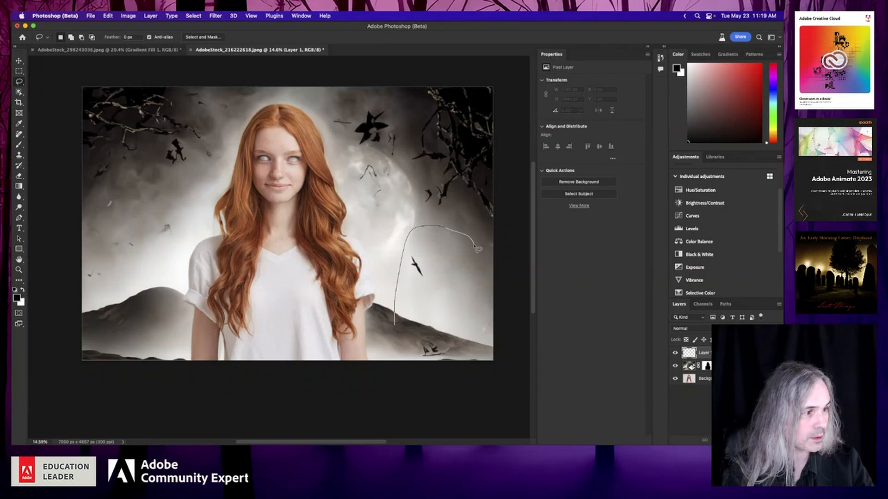
left_click_drag(396, 333, 396, 329)
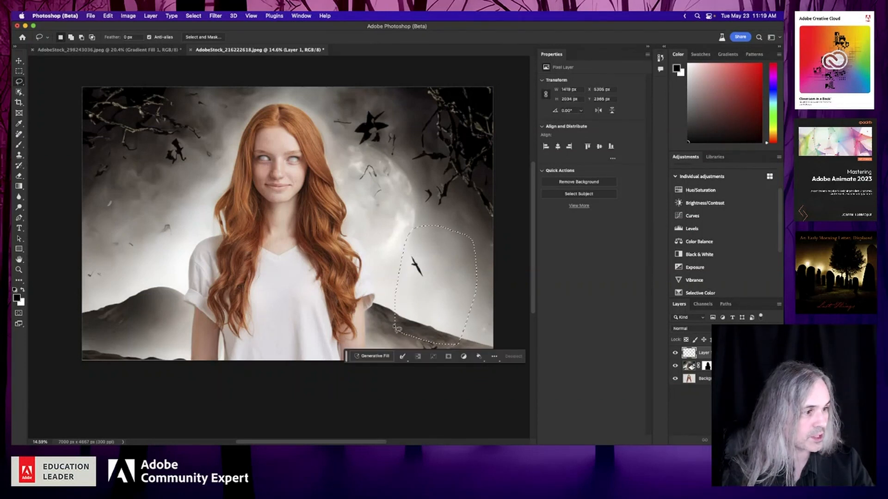
Fill the lassoed hillside area with Generative Fill using the prompt "old crumbly gravestone".
left_click(369, 357)
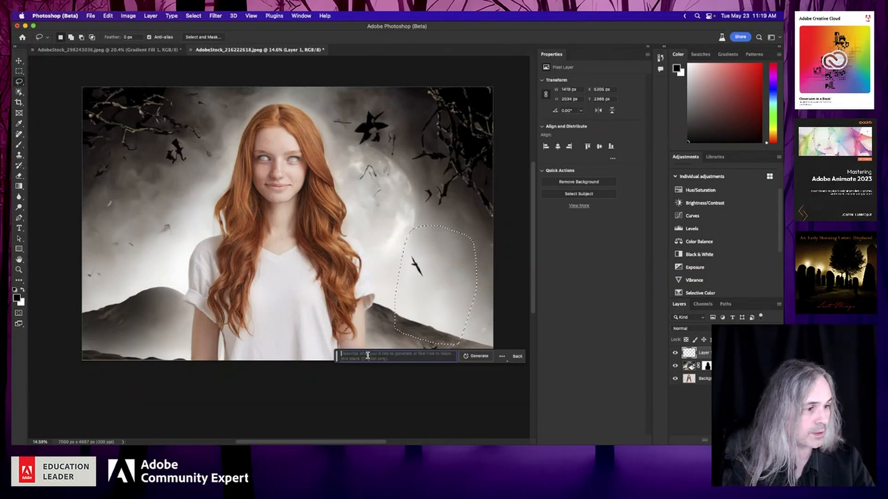
type("old cl")
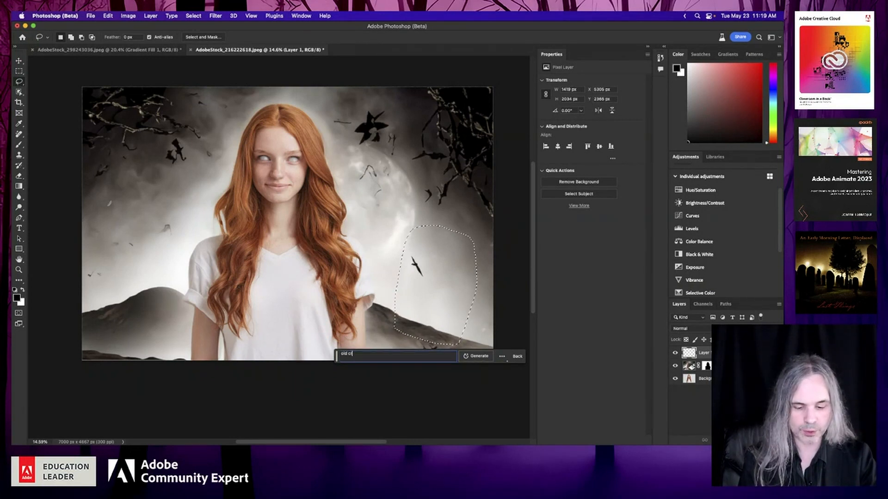
key("BackSpace")
type("rumbly gr")
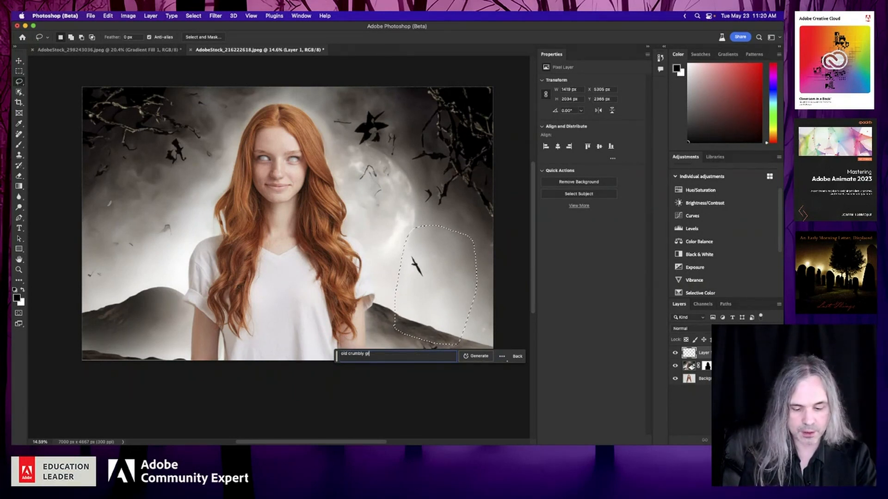
type("avestone")
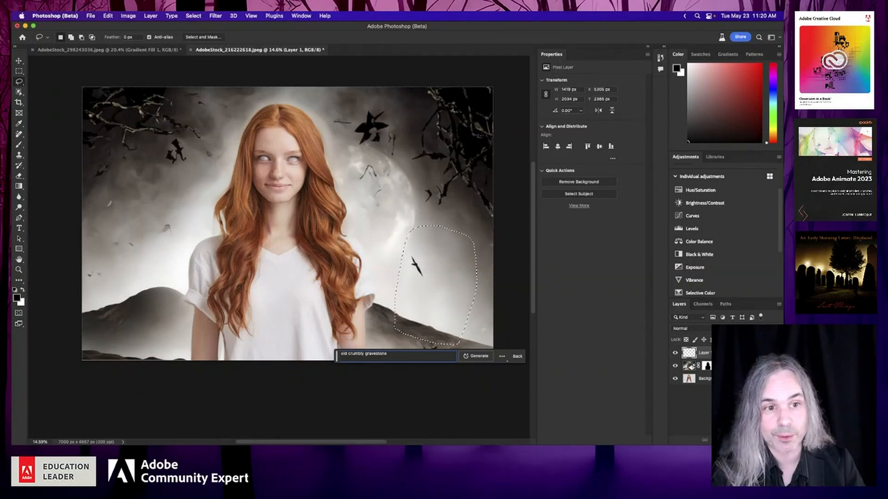
left_click(472, 356)
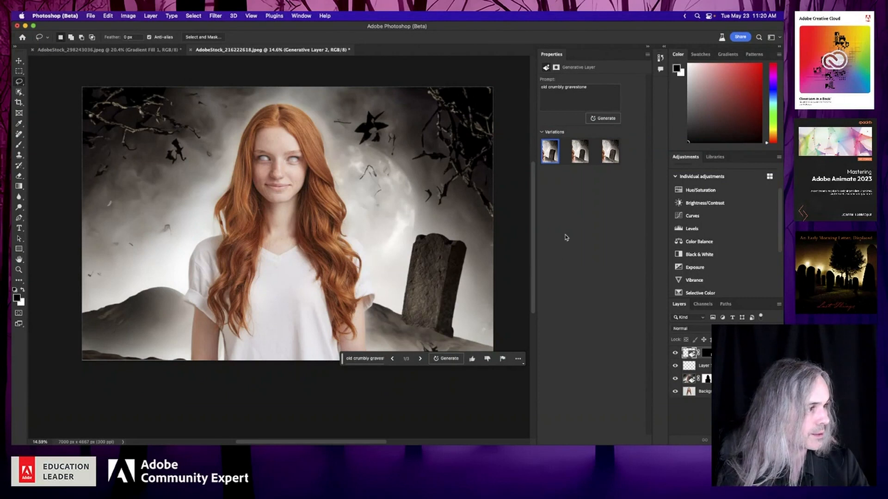
Compare the three generated gravestone variations and choose the second one.
left_click(579, 151)
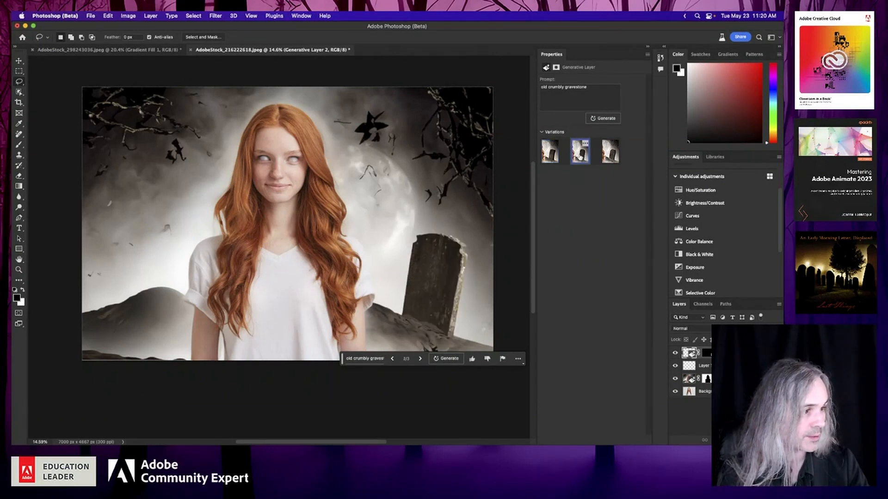
left_click(609, 160)
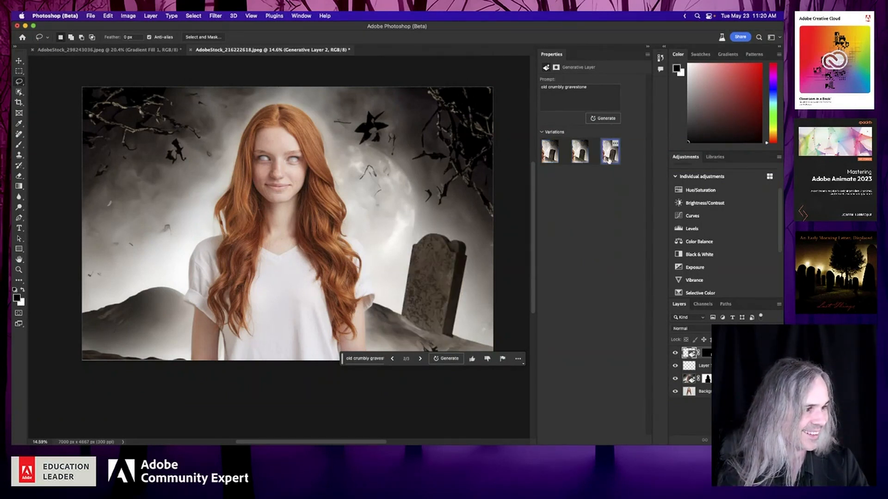
left_click(581, 157)
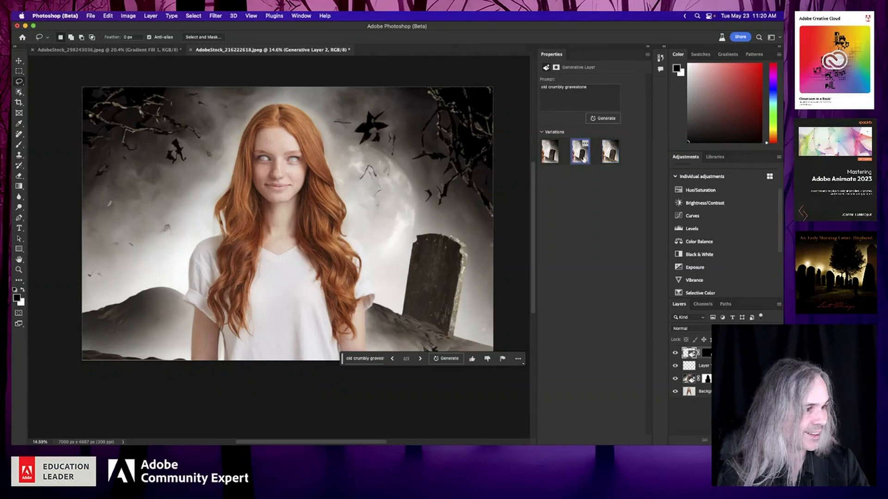
left_click(551, 157)
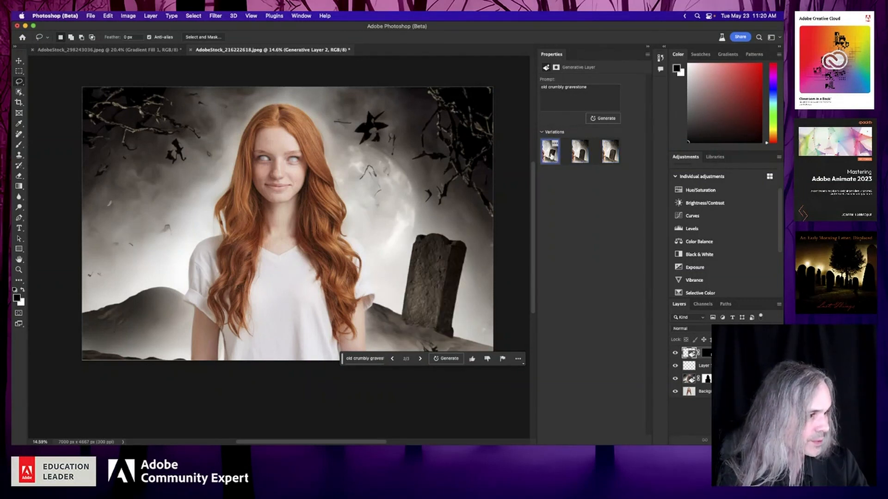
left_click(584, 159)
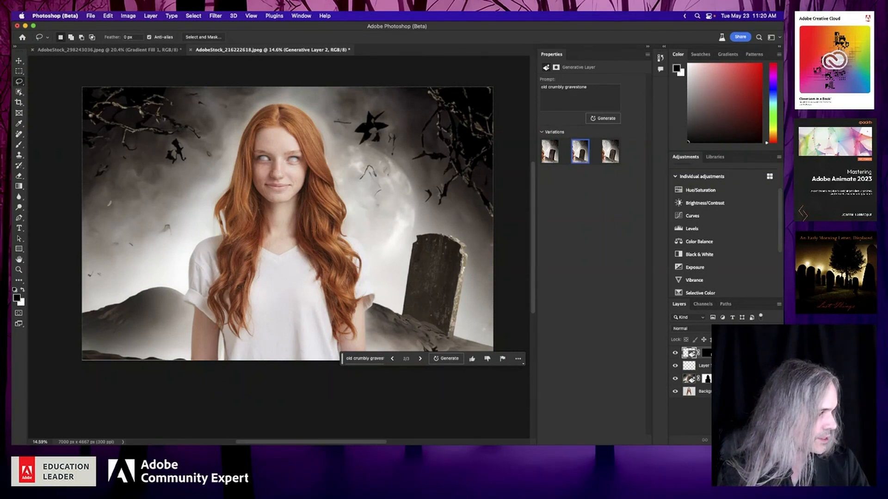
On the original photo layer, lasso the woman's mouth with a selection about 555 by 190 px.
left_click(775, 391)
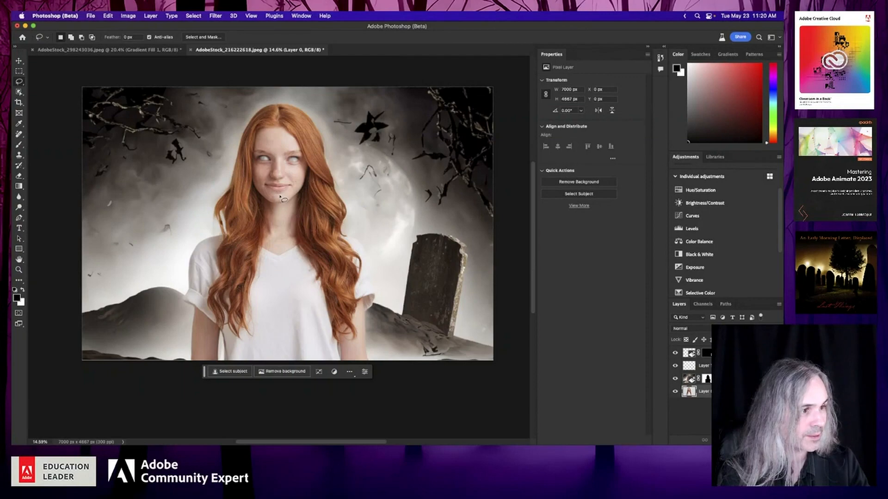
scroll(280, 198, "up", 10)
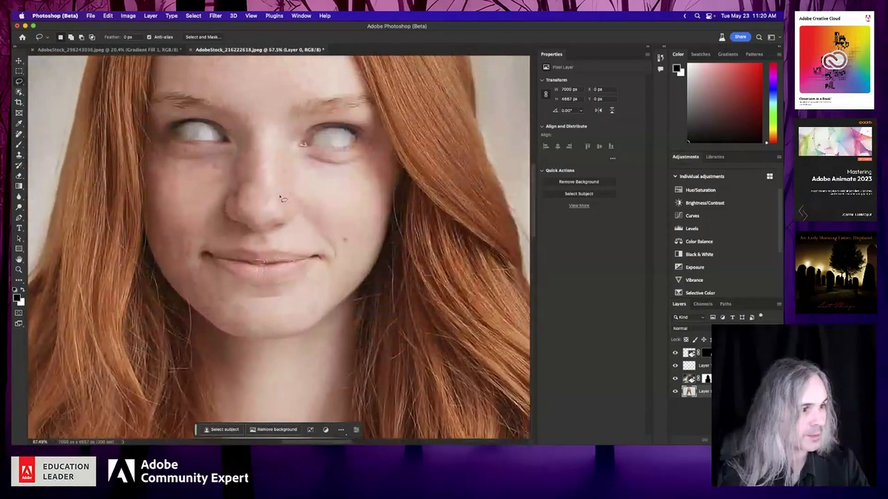
scroll(280, 197, "up", 3)
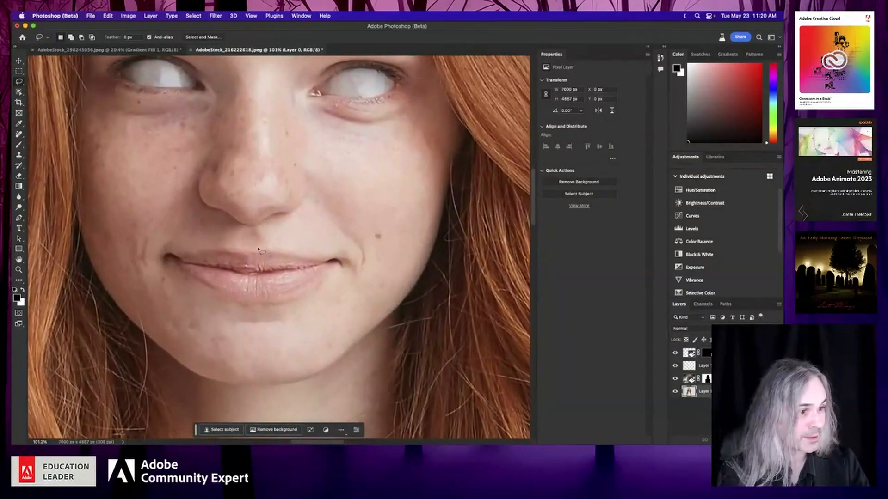
mouse_move(323, 260)
left_mouse_down()
mouse_move(161, 246)
mouse_move(151, 250)
mouse_move(150, 280)
mouse_move(212, 315)
mouse_move(306, 320)
mouse_move(363, 281)
mouse_move(367, 253)
mouse_move(324, 261)
left_mouse_up()
scroll(279, 249, "down", 6)
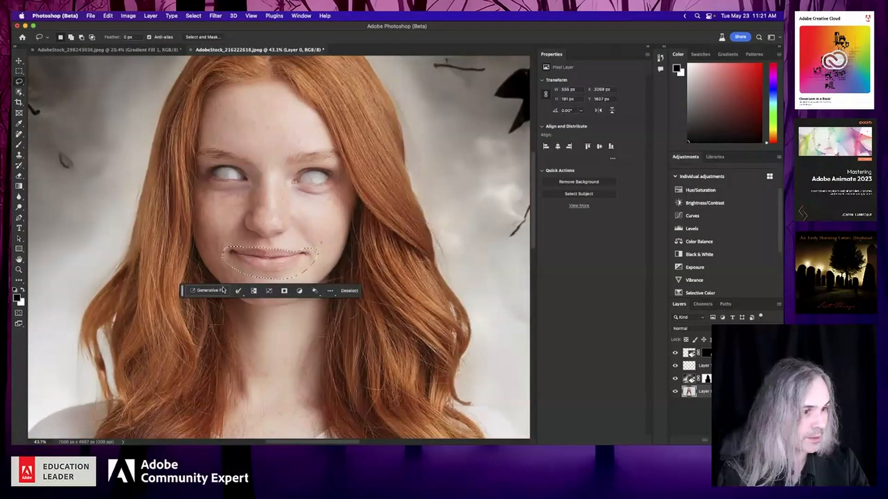
Fill the mouth selection with Generative Fill using the prompt "Vampire lips and fangs".
left_click(223, 290)
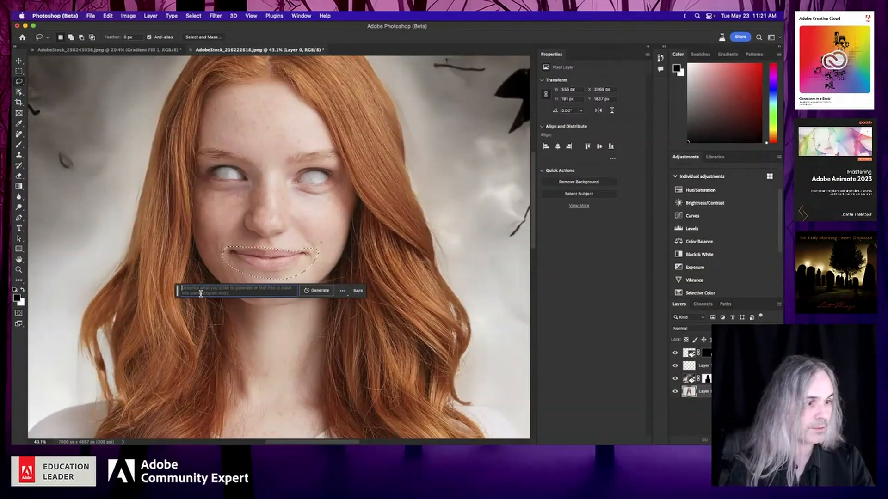
type("Vampire lips and famgs")
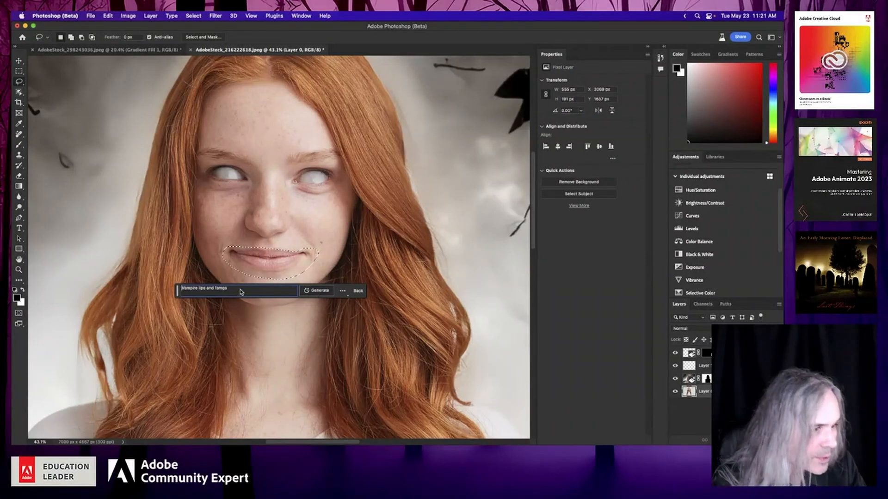
triple_click(221, 289)
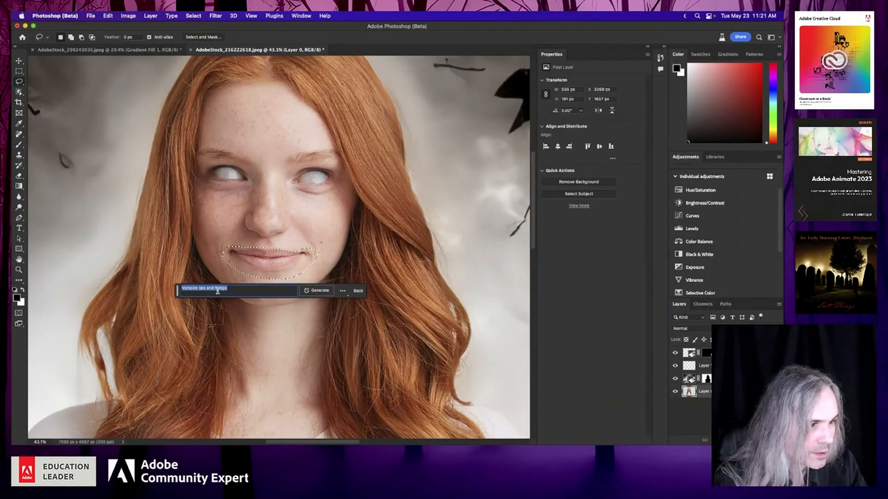
left_click(224, 290)
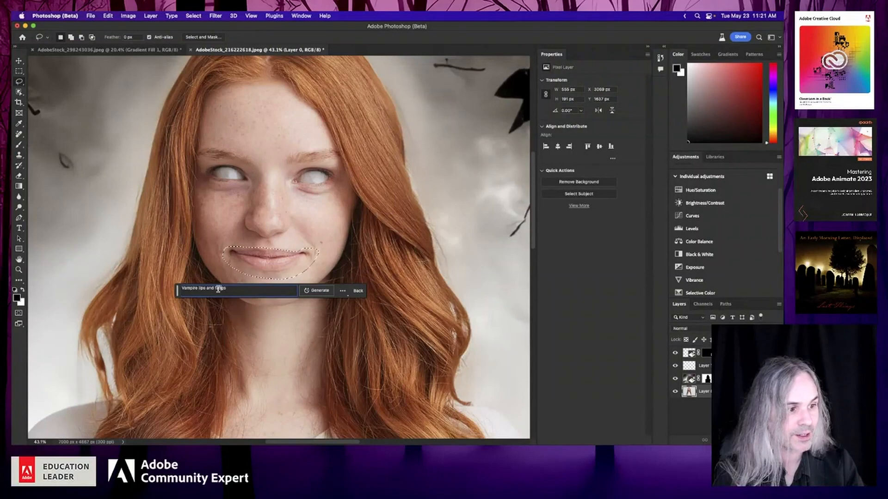
left_click(318, 290)
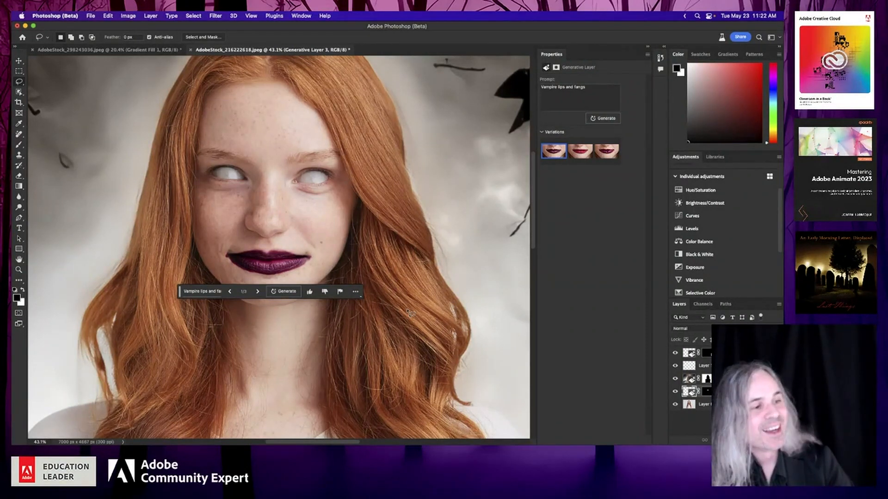
Preview the second and third generated lip variations and give the third one a negative rating.
left_click(257, 292)
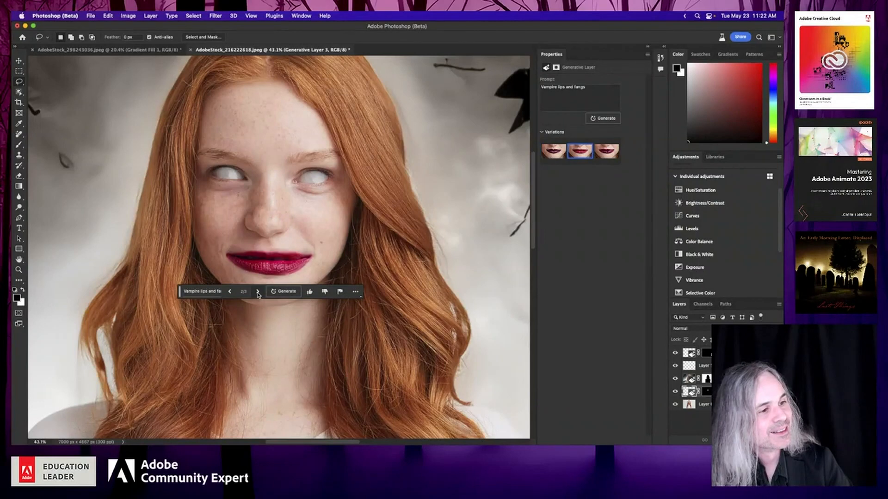
left_click(257, 292)
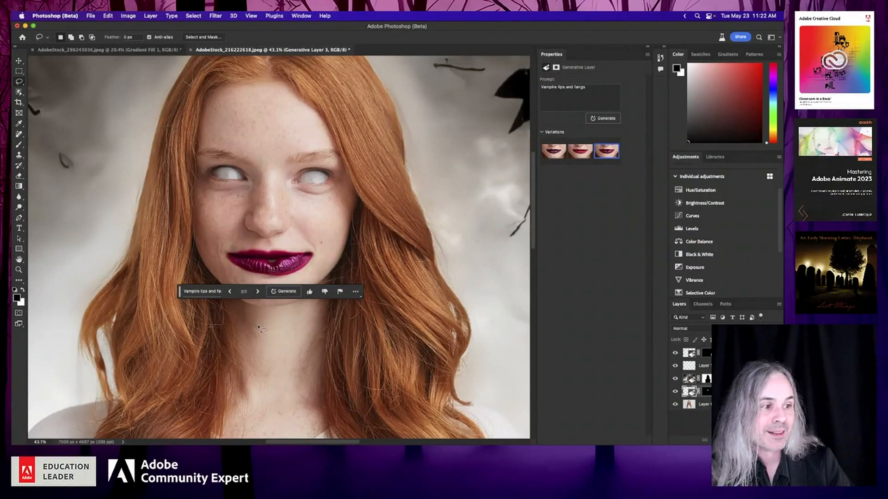
left_click(325, 292)
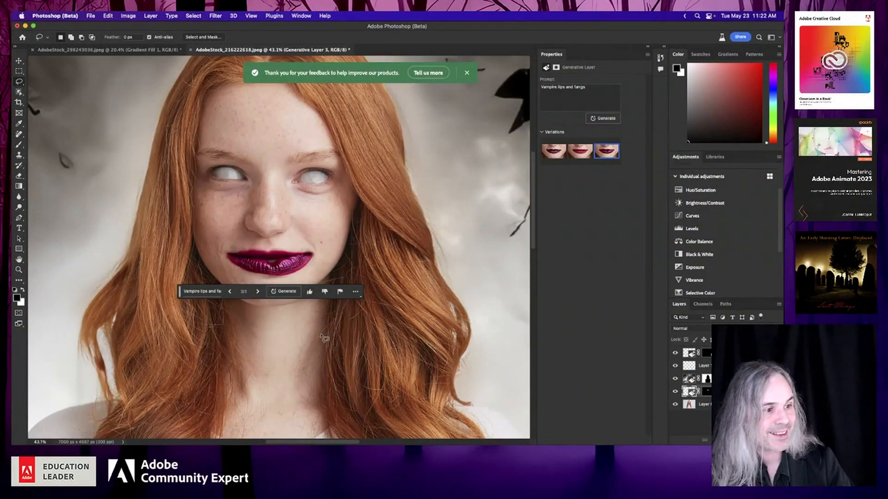
Shorten the mouth layer's prompt to "Vampire fangs" and generate new variations.
left_click(206, 292)
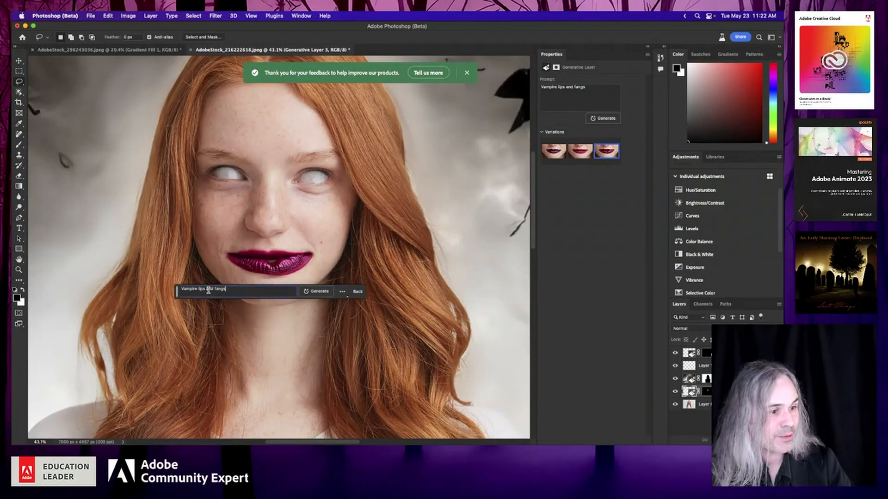
triple_click(215, 290)
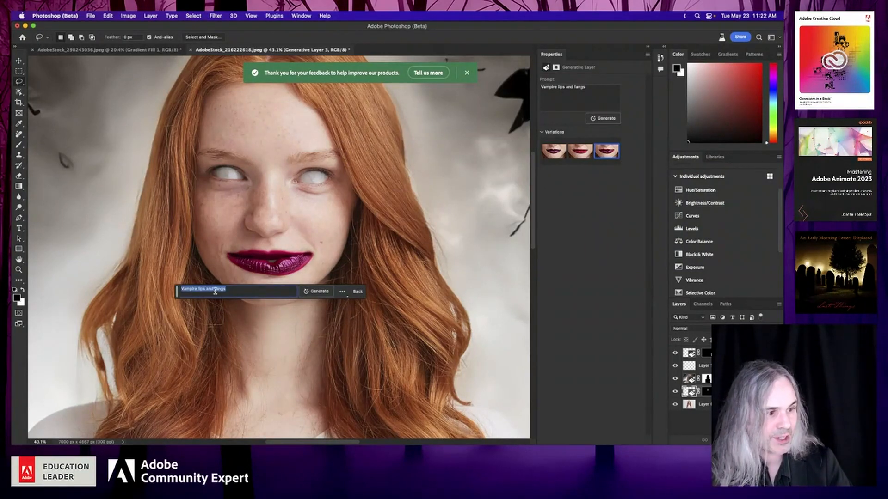
left_click(215, 291)
key("BackSpace")
key("BackSpace")
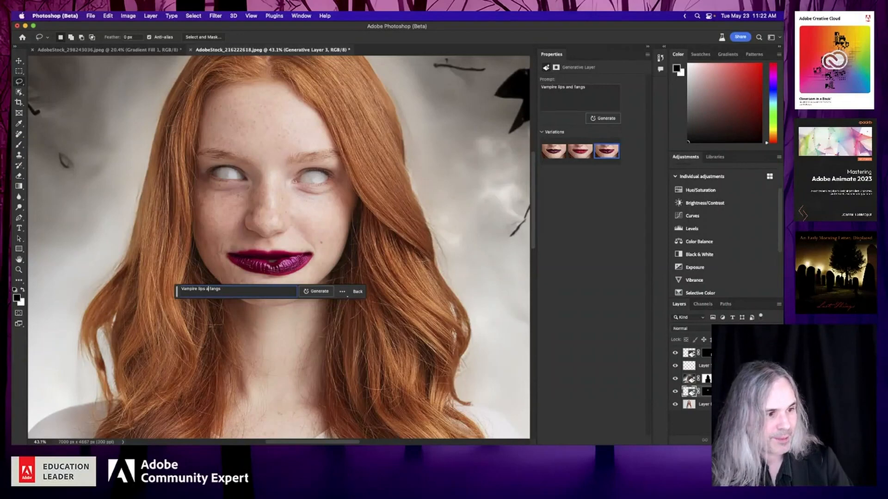
key("BackSpace")
key("BackSpace")
key("BackSpace")
key("BackSpace")
key("BackSpace")
key("BackSpace")
key("BackSpace")
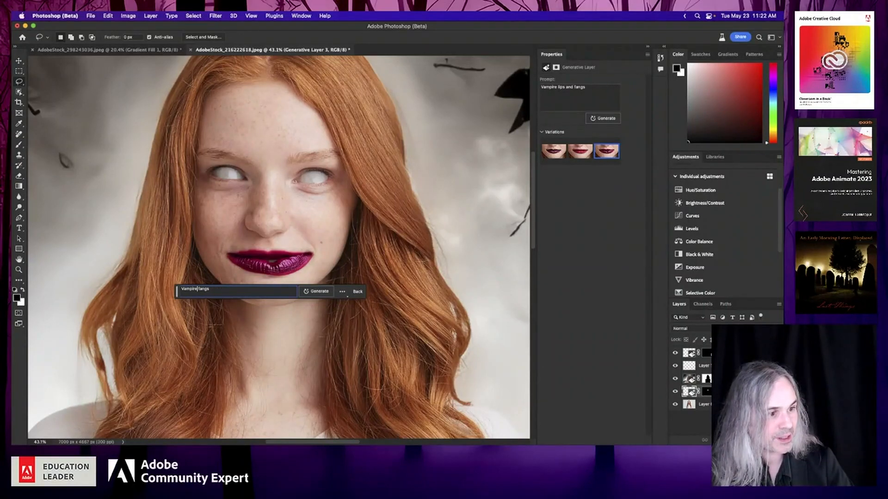
left_click(313, 293)
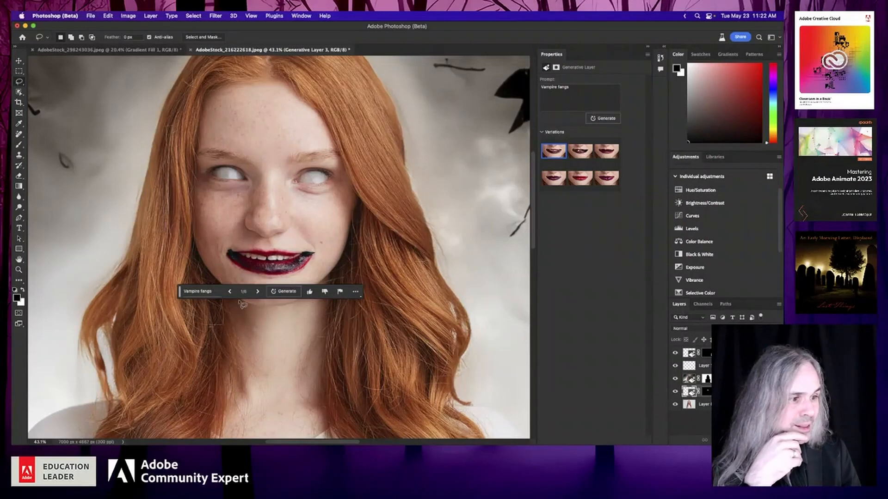
Preview the second "Vampire fangs" variation and examine the woman's mouth close up.
left_click(257, 291)
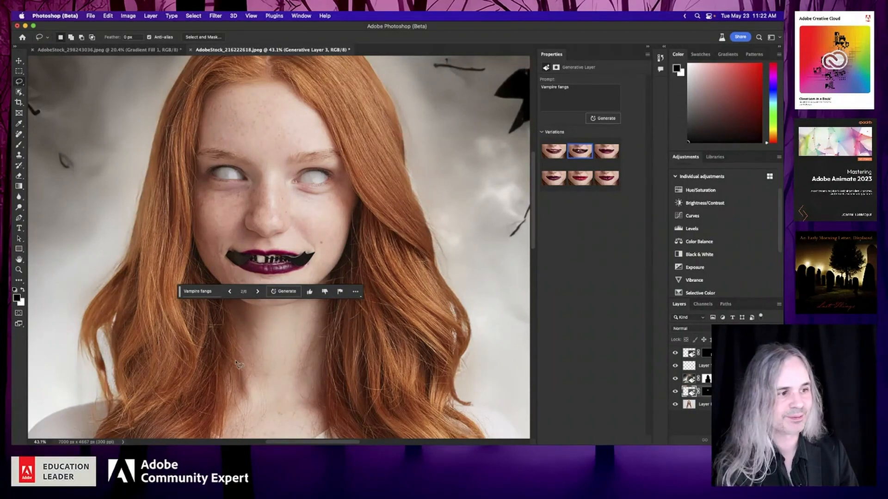
scroll(308, 254, "up", 1)
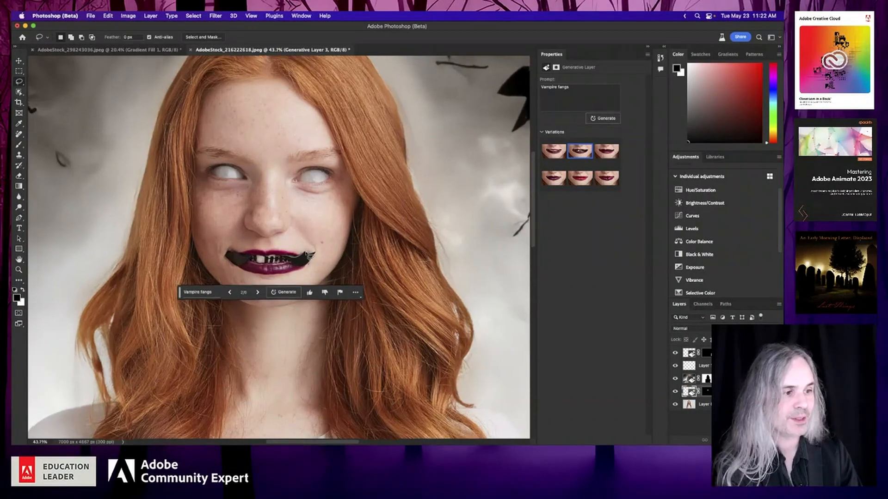
scroll(308, 254, "up", 6)
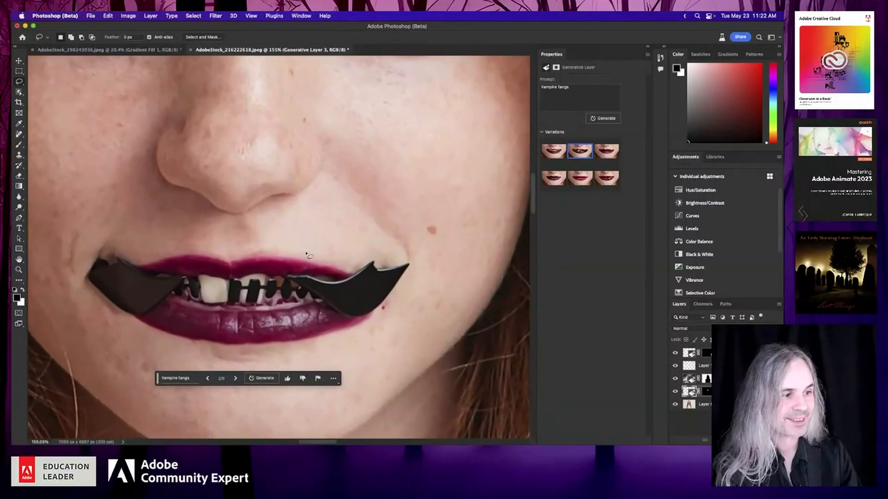
View the woman's whole face and preview the fourth variation of the mouth layer.
scroll(306, 253, "down", 1)
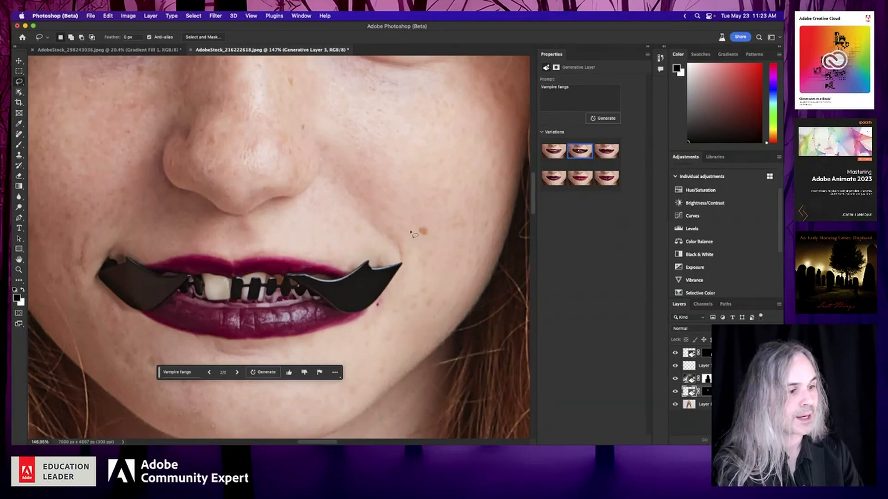
key("super+0")
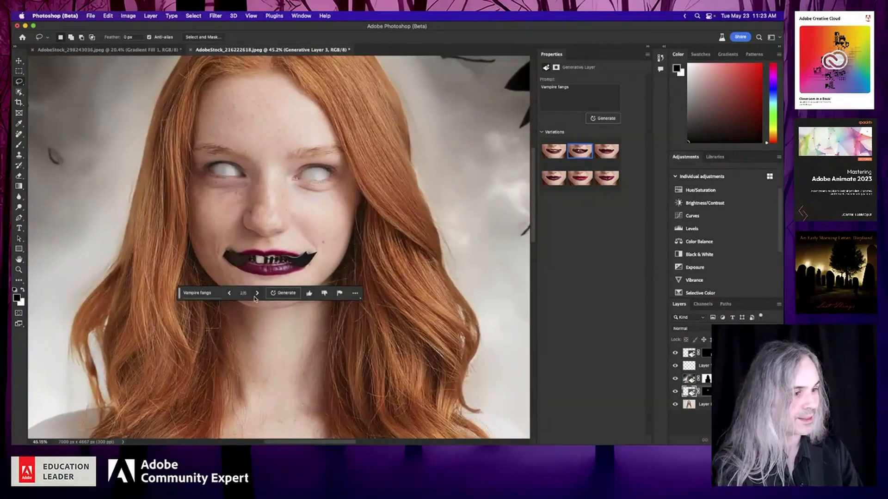
left_click(257, 294)
left_click(256, 294)
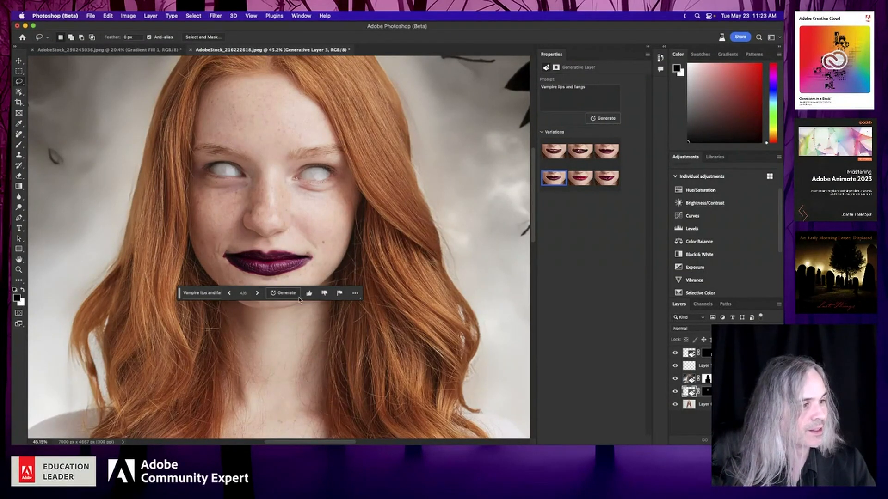
left_click(354, 293)
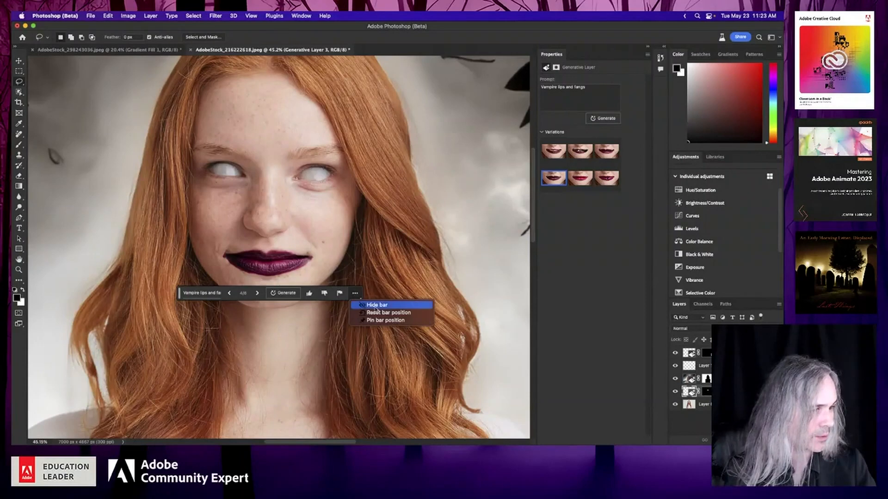
left_click(576, 336)
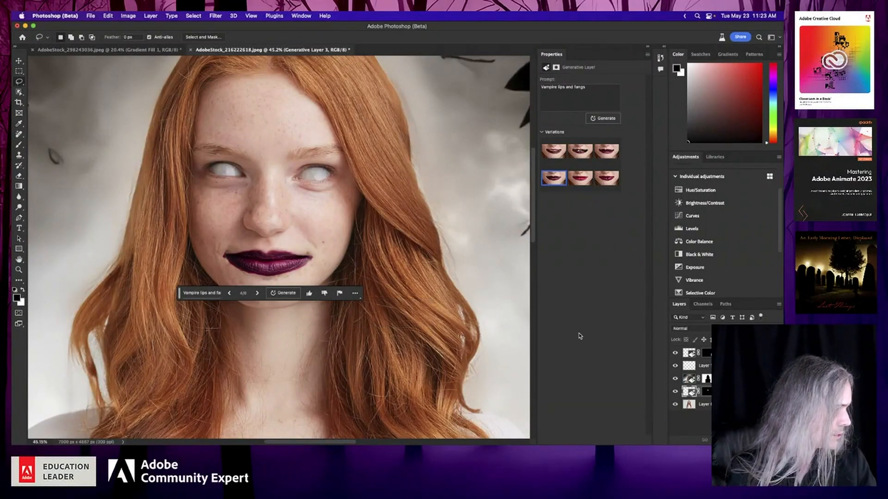
Hide the generated mouth layer to compare the original lips and delete that layer.
left_click(675, 393)
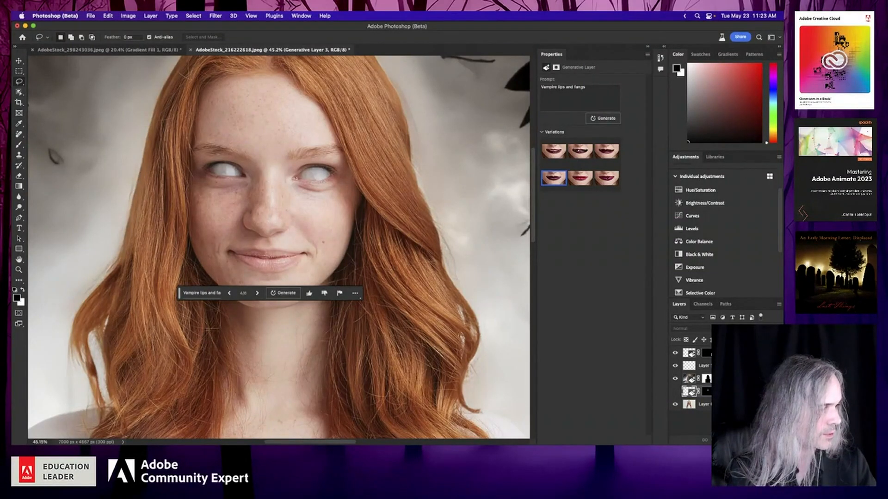
key("BackSpace")
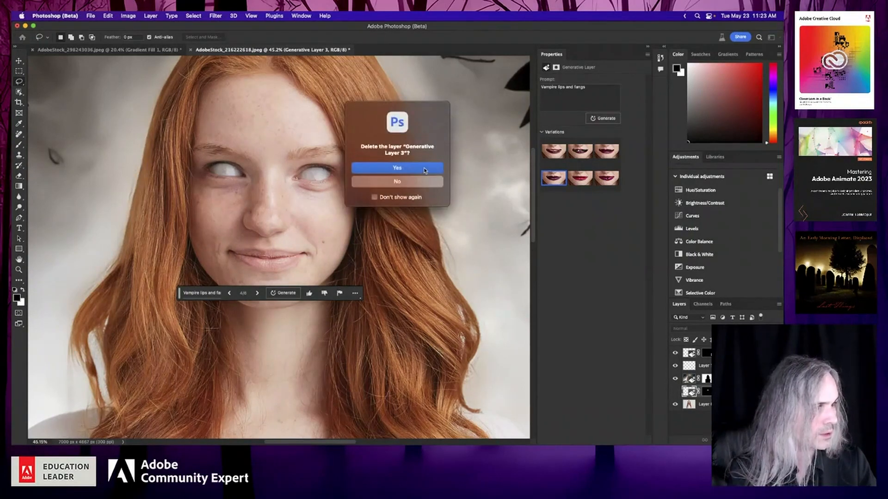
left_click(396, 168)
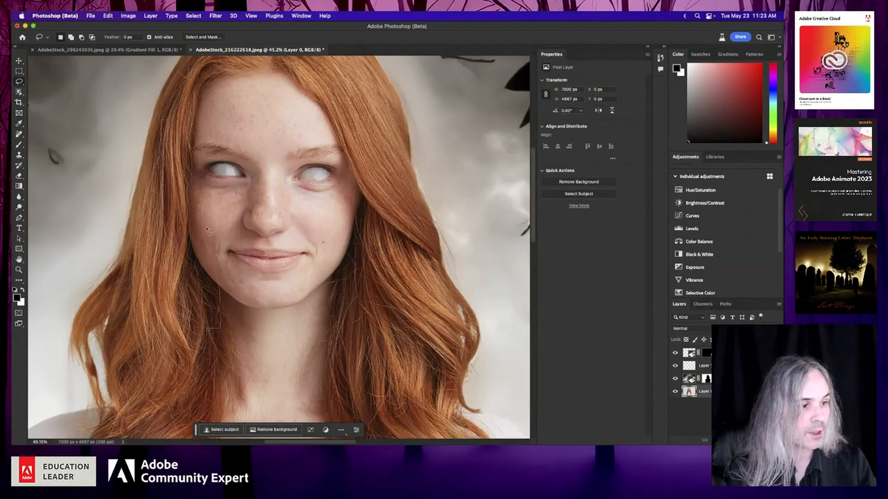
Lasso two fang-shaped areas over the lower lip, one on each side of the mouth, about 262 px wide together.
scroll(267, 252, "up", 5)
scroll(267, 252, "up", 1)
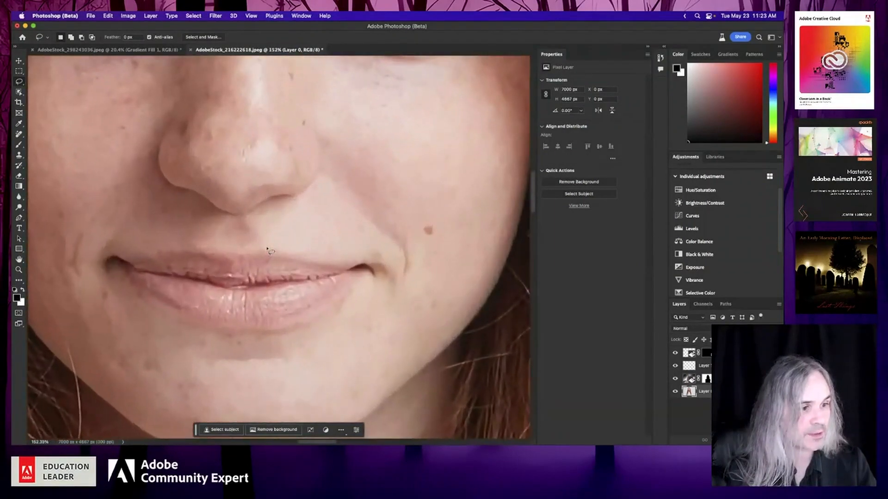
mouse_move(166, 278)
left_mouse_down()
mouse_move(157, 329)
mouse_move(170, 360)
mouse_move(200, 288)
mouse_move(167, 276)
left_mouse_up()
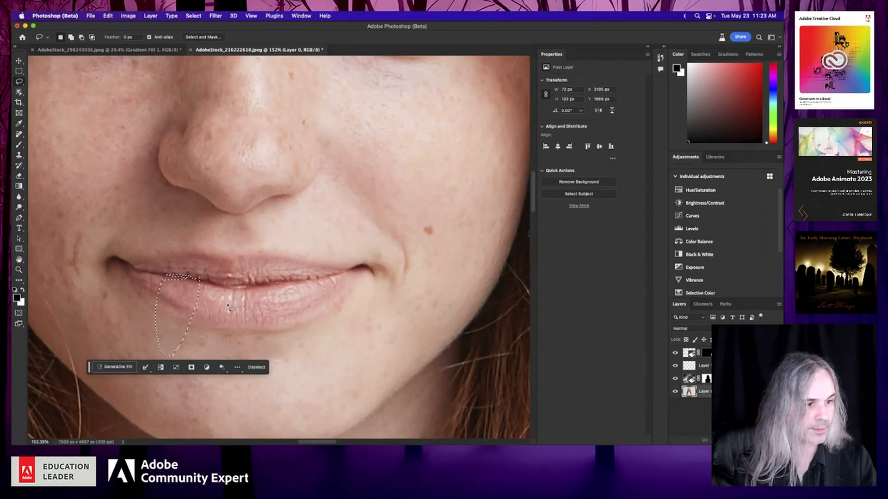
key("super+d")
mouse_move(203, 283)
left_mouse_down()
mouse_move(164, 277)
mouse_move(159, 328)
mouse_move(174, 329)
mouse_move(207, 283)
left_mouse_up()
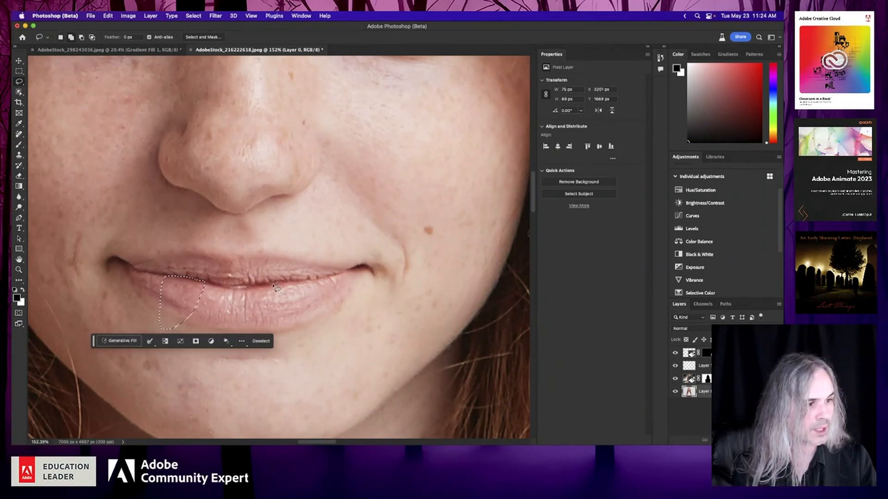
mouse_move(272, 283)
left_mouse_down()
mouse_move(311, 281)
mouse_move(321, 296)
mouse_move(314, 351)
mouse_move(281, 315)
mouse_move(276, 287)
left_mouse_up()
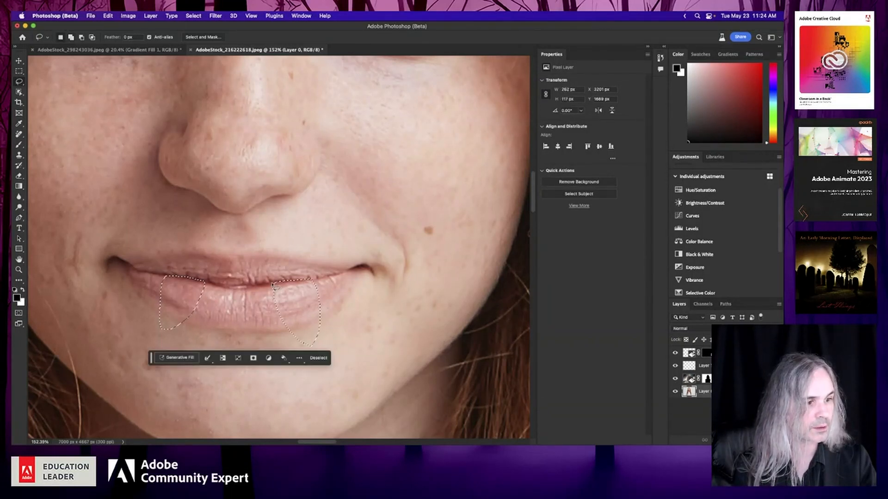
Fill the two fang-shaped selections with Generative Fill using the prompt "vampire fangs teeth".
left_click(171, 357)
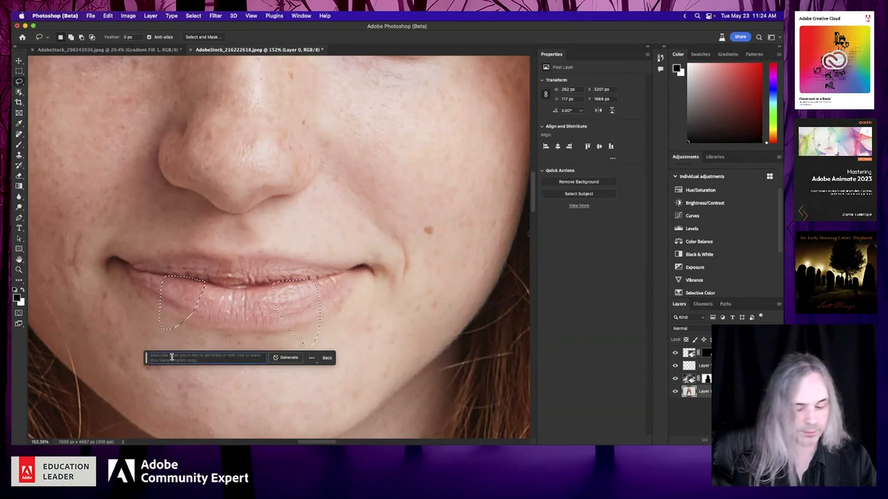
type("vampir")
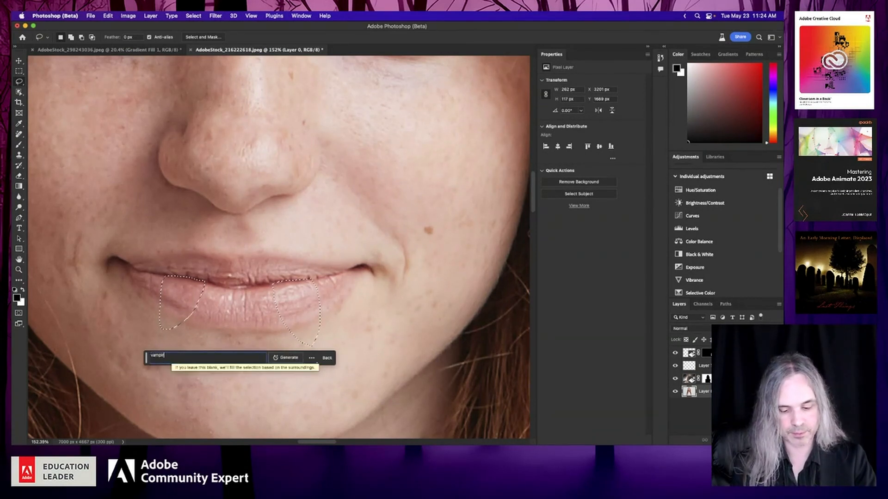
type("e fangs")
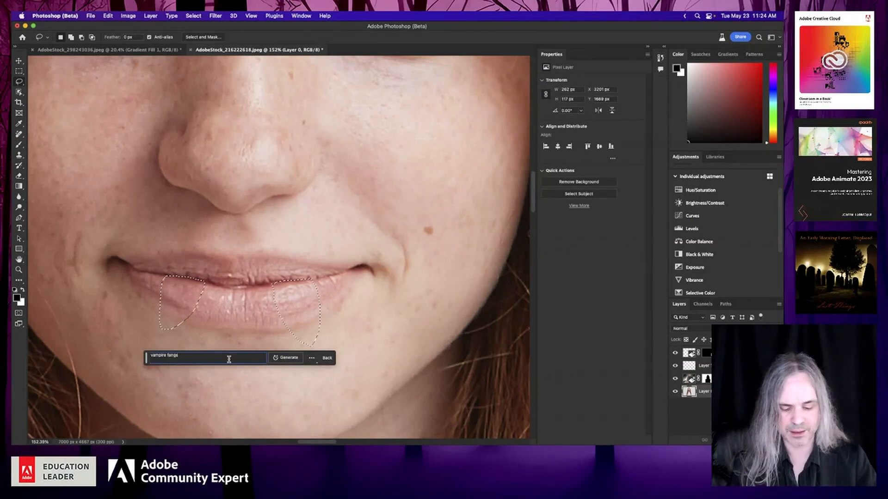
type(" (eeth")
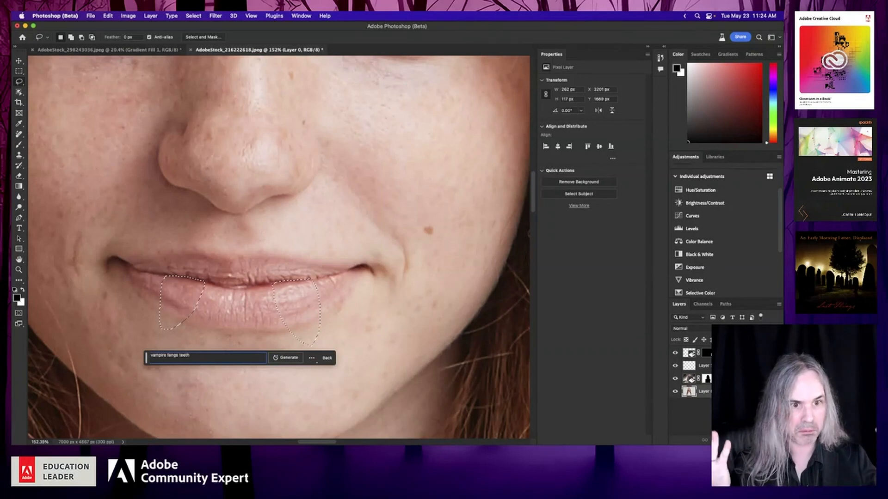
left_click(286, 357)
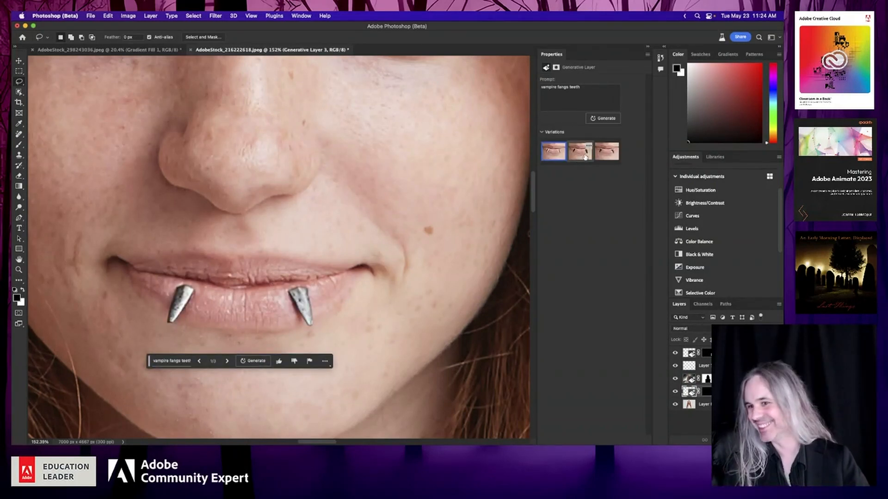
Preview the second and third "vampire fangs teeth" variations and return to the first one.
left_click(585, 156)
left_click(610, 156)
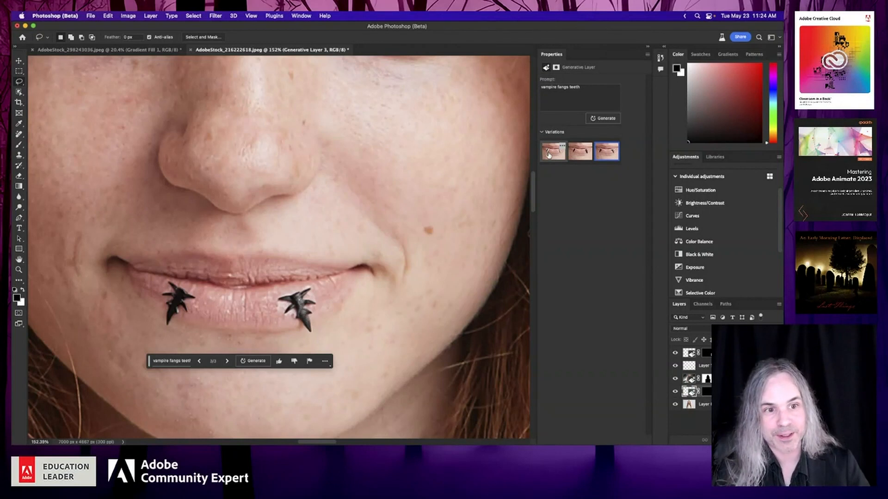
left_click(549, 156)
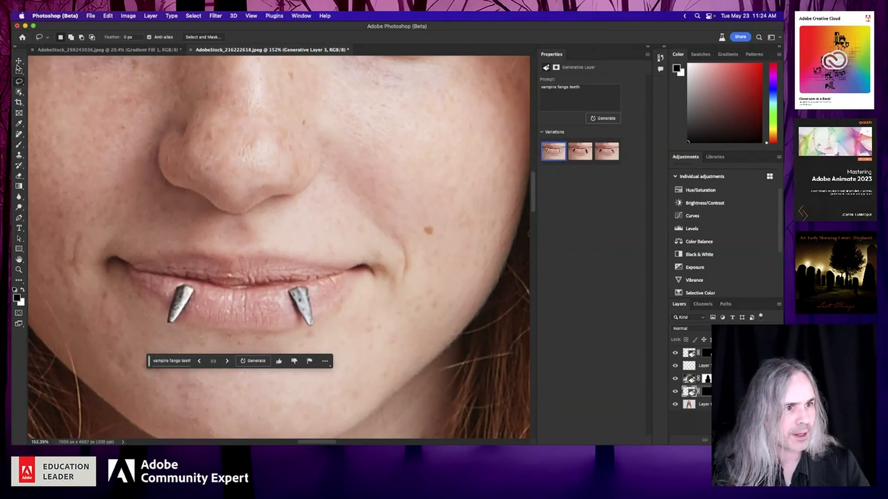
Try to move the generated fangs layer slightly upward over the lips with the Move tool.
left_click(19, 61)
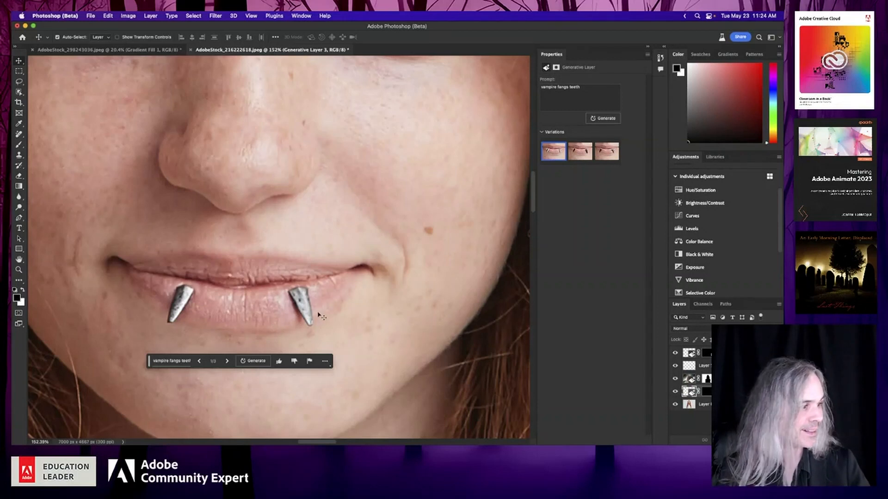
left_click_drag(306, 305, 306, 299)
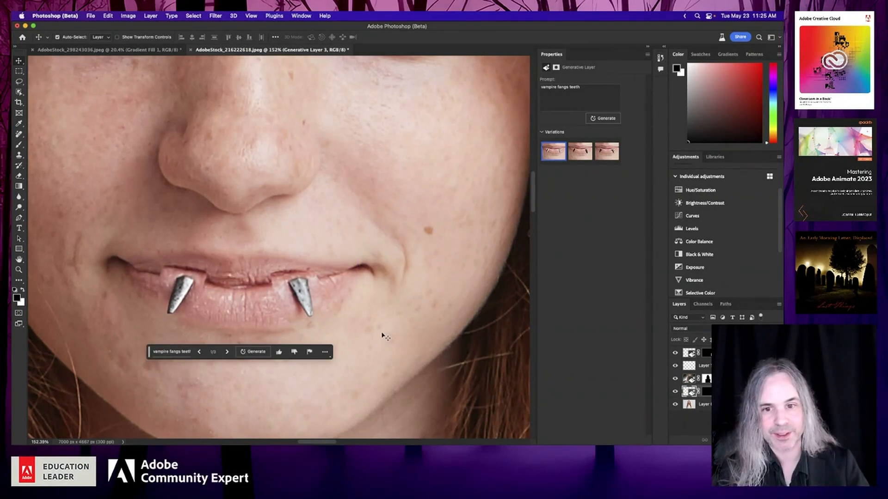
key("shift+Down")
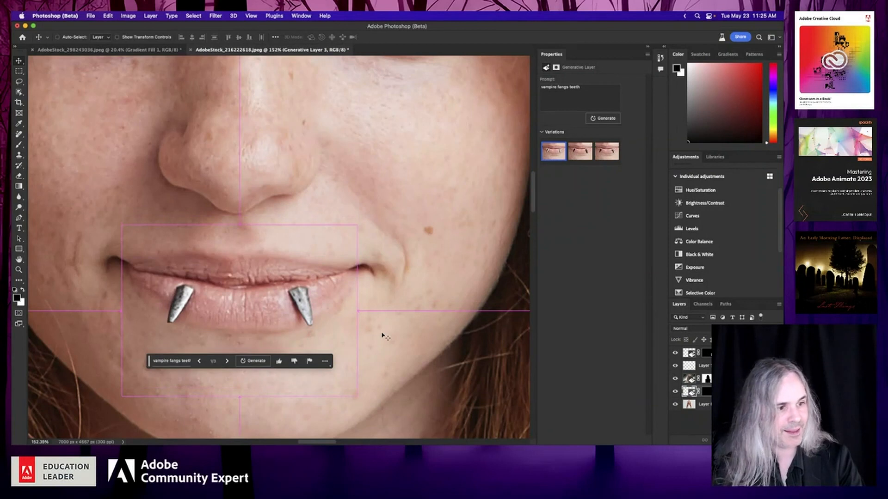
Undo the variation choices and the "vampire fangs teeth" fill, back to the two fang-shaped selections.
key("super+z")
key("super+z")
key("super+z")
key("super+z")
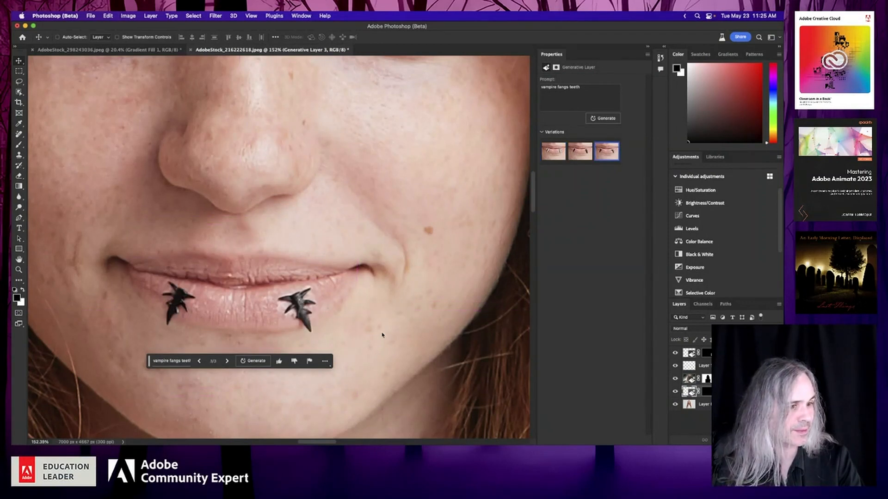
key("super+z")
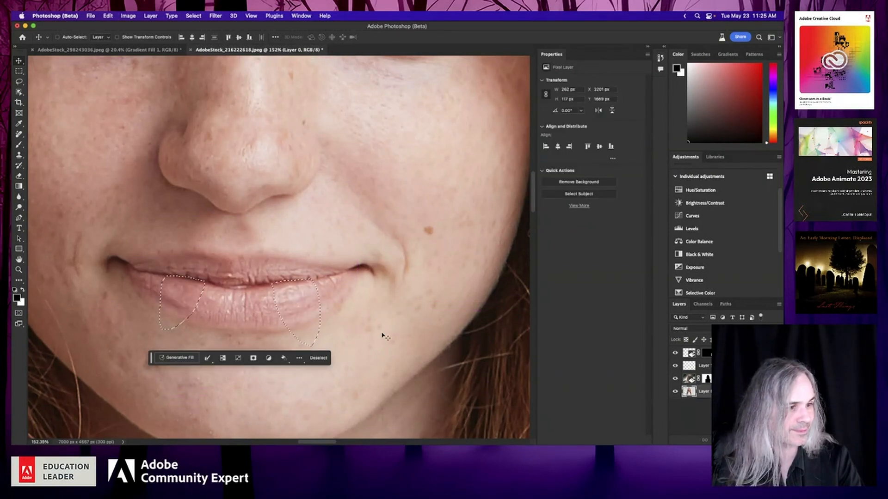
Fill the two fang-shaped selections with Generative Fill using the shorter prompt "fangs".
left_click(172, 357)
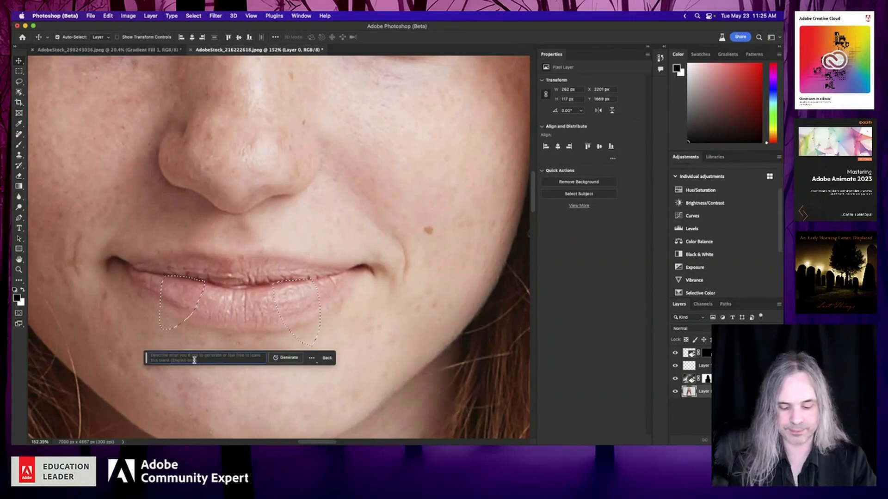
type("fangs")
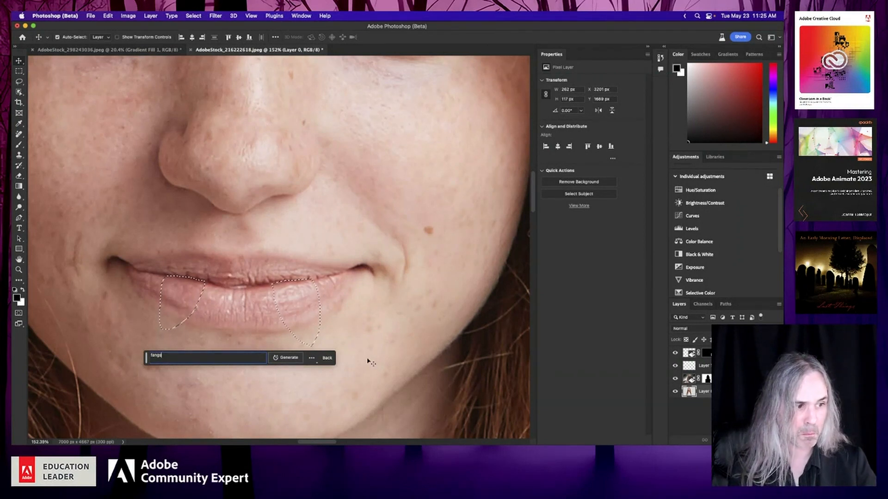
left_click(298, 360)
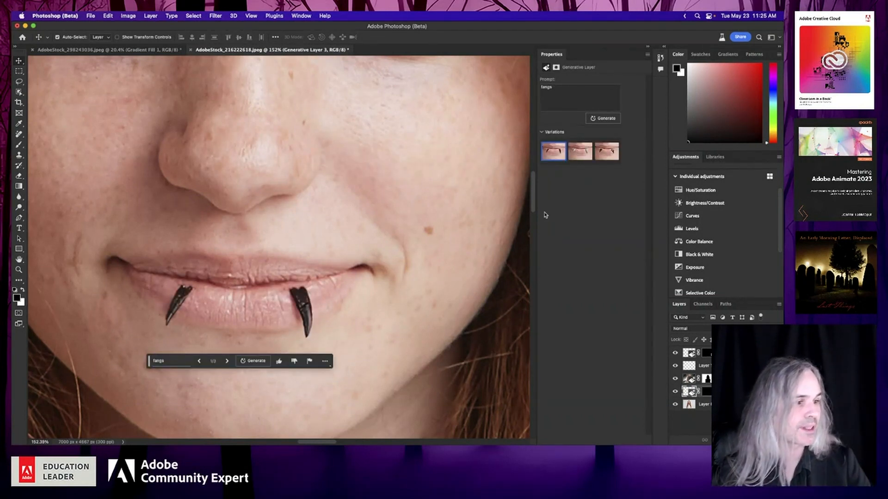
Preview the other "fangs" variations, return to the first one, and undo the generative fill.
left_click(581, 153)
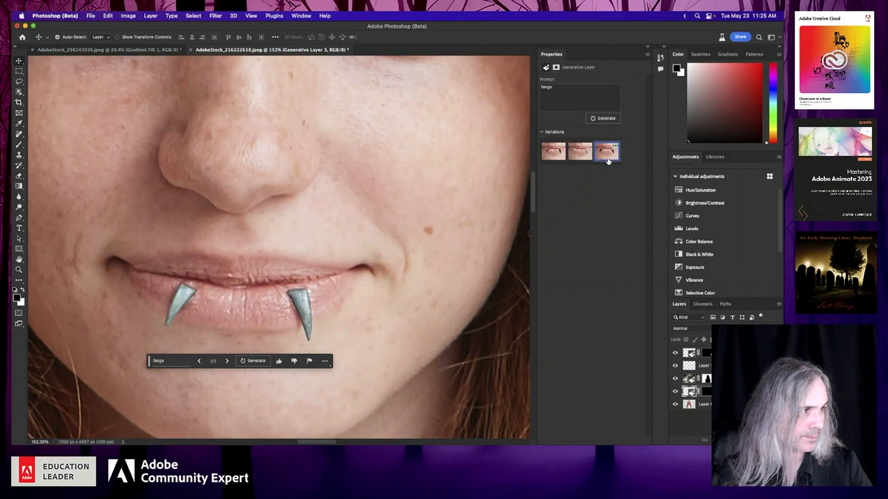
left_click(553, 151)
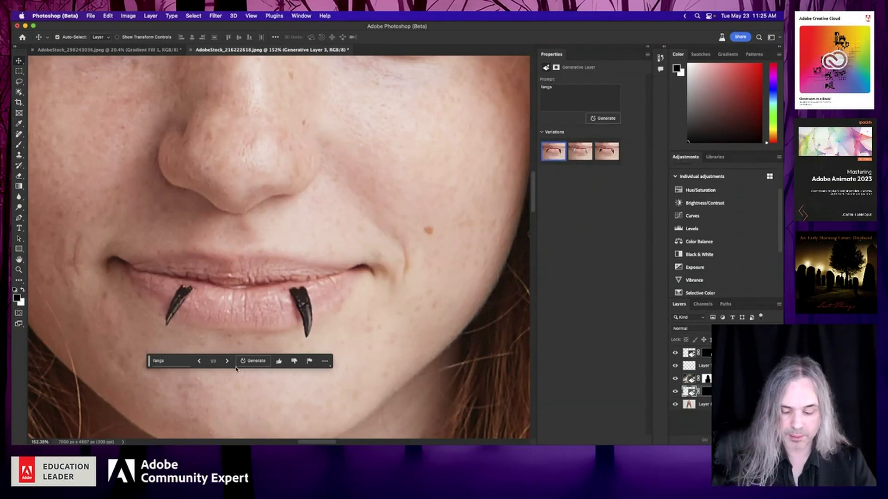
key("super+Left")
key("super+Left")
key("super+Left")
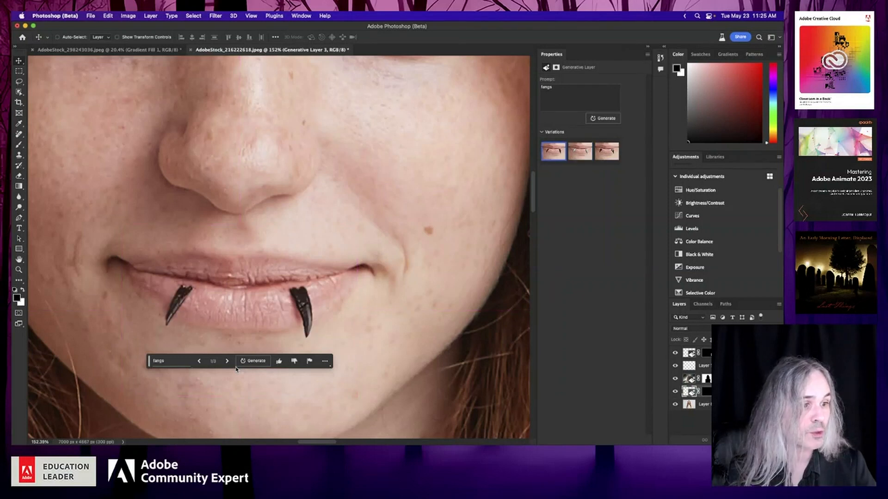
key("super+z")
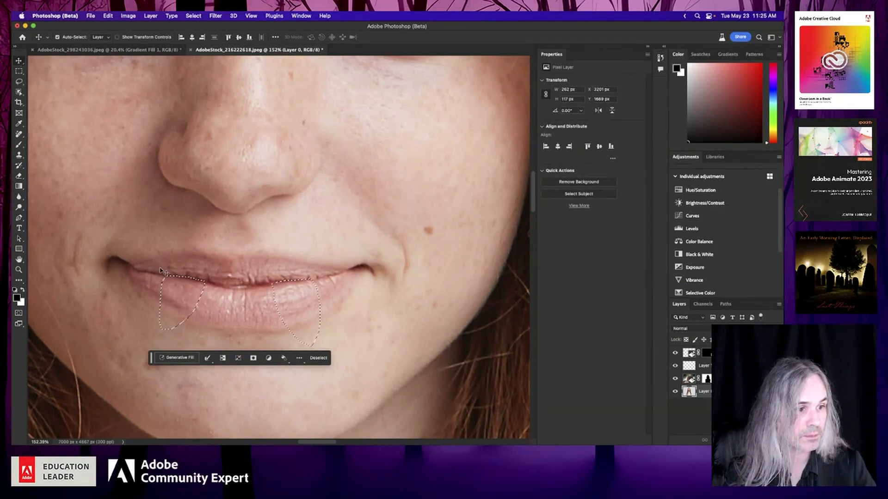
Move the portrait layer with its two fang-shaped selections slightly upward, and undo the extra shift of the selected lip pixels.
left_click_drag(160, 269, 160, 261)
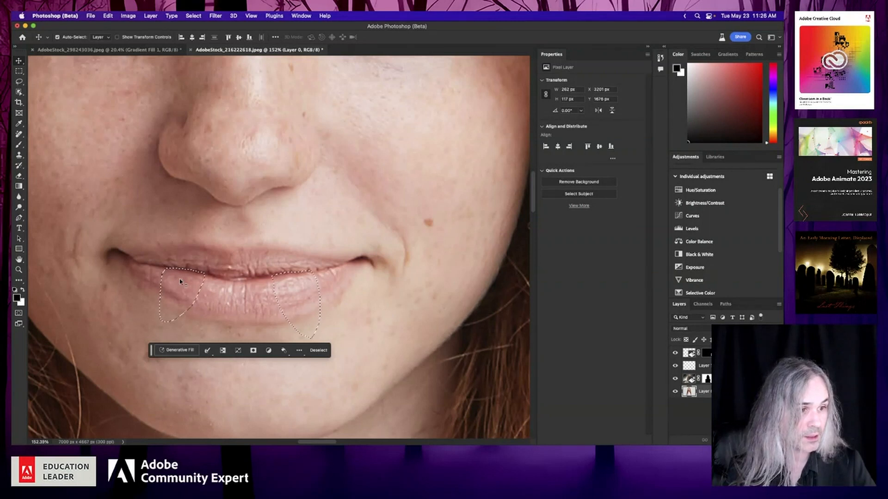
left_click_drag(180, 280, 184, 275)
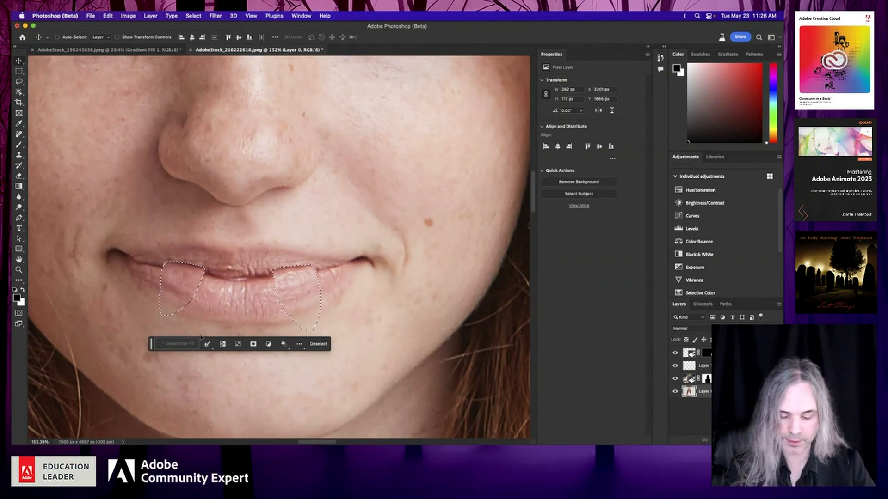
key("super+z")
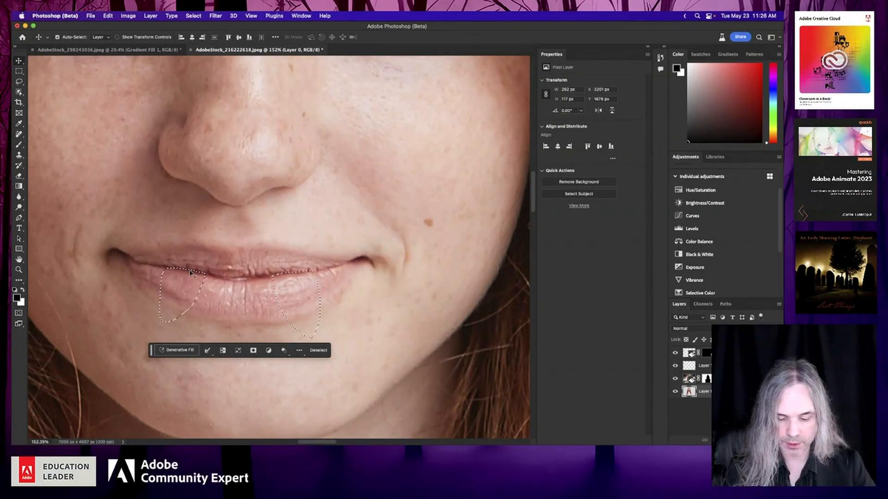
Extend the tops of both fang-shaped selections up over the lip line with additive Lasso strokes.
left_click(20, 83)
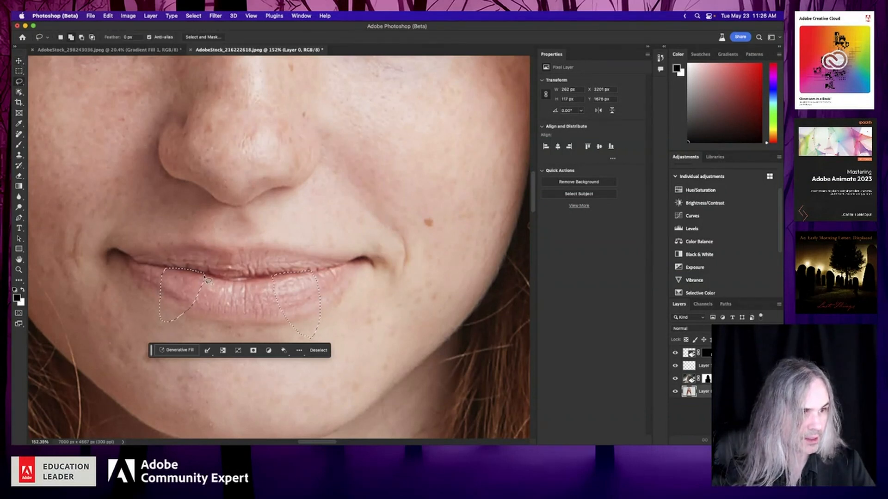
mouse_move(203, 277)
left_mouse_down()
mouse_move(193, 261)
mouse_move(178, 267)
left_mouse_up()
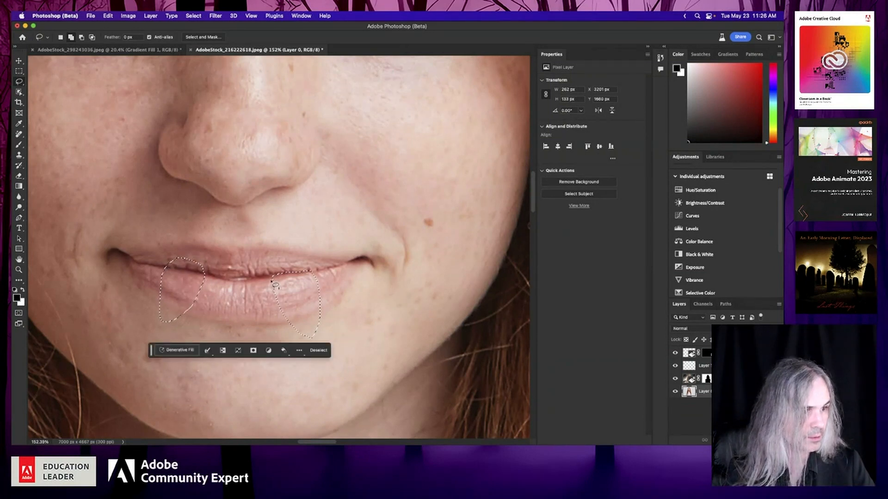
left_click_drag(270, 273, 304, 266)
left_click_drag(311, 274, 310, 275)
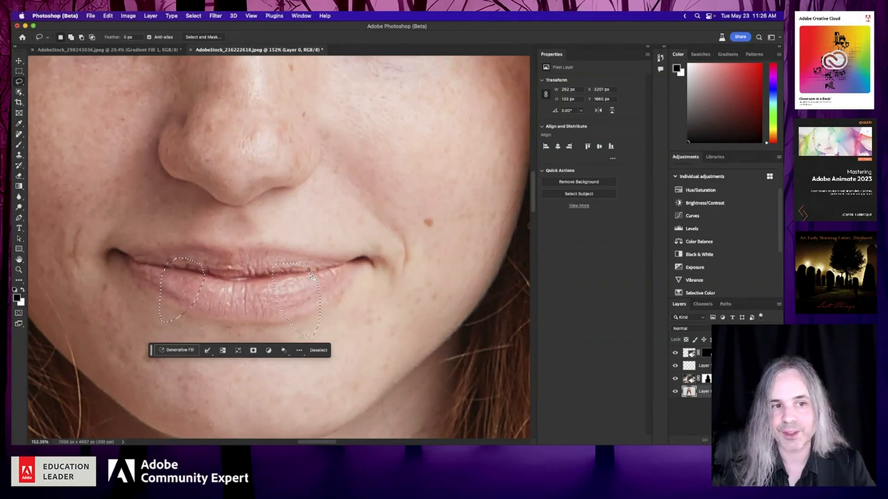
Fill the two enlarged lip selections with Generative Fill using the prompt "fangs".
left_click(169, 351)
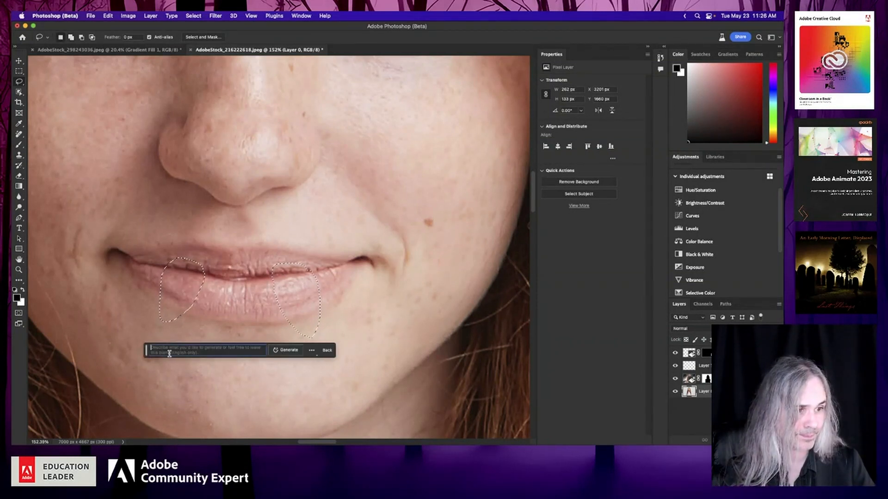
type("fangs")
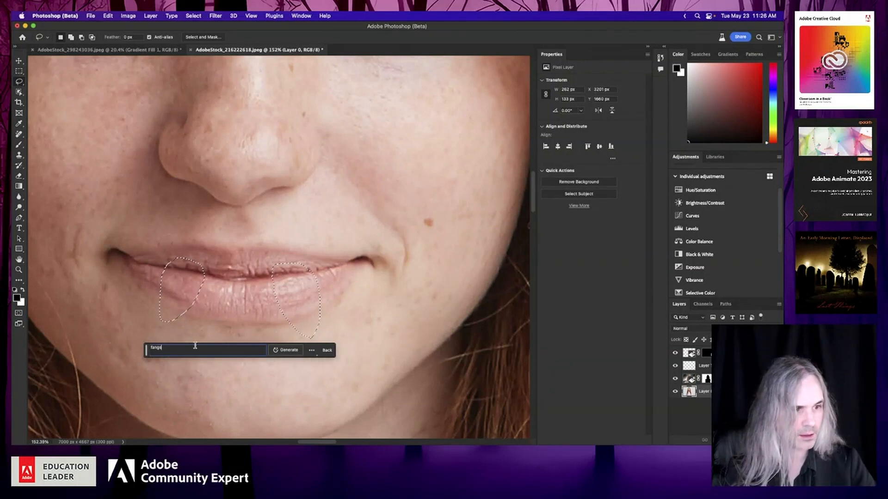
left_click(286, 351)
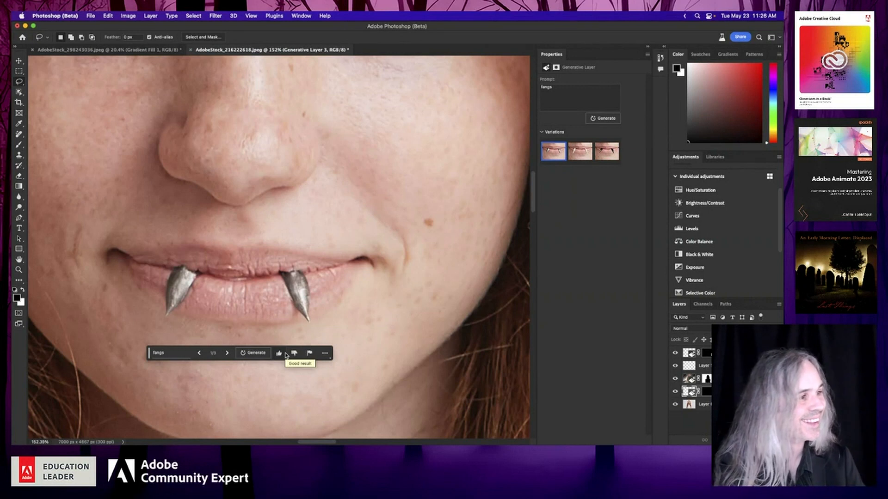
Compare the generated fang variations and choose the second one with the slender ivory fangs.
left_click(584, 154)
left_click(608, 156)
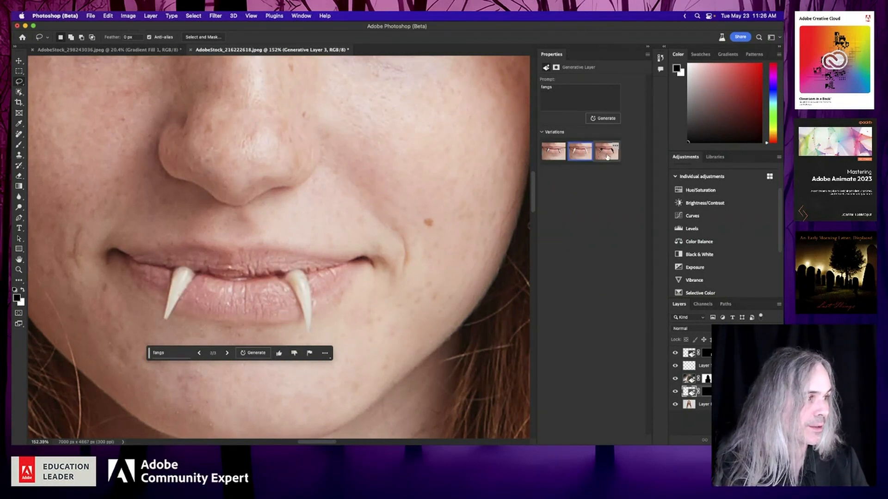
left_click(577, 156)
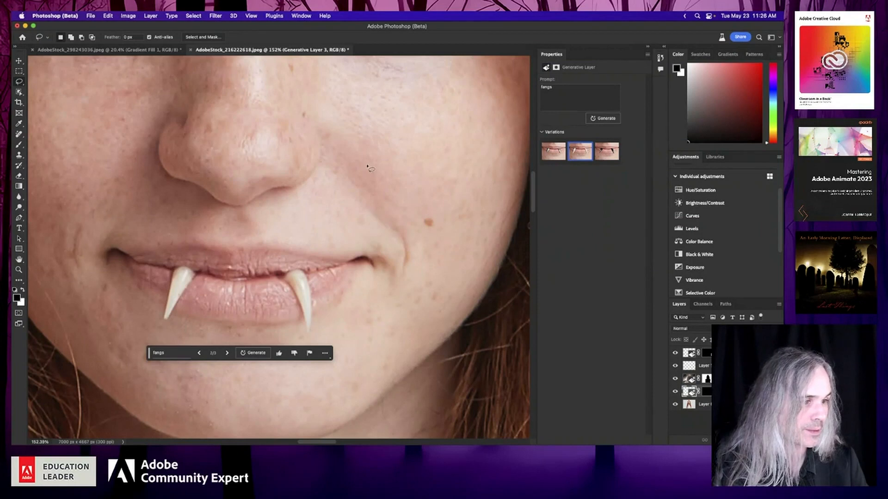
Hide the generated fangs layer so the portrait shows without fangs.
key("super+minus")
key("super+minus")
key("super+minus")
key("super+minus")
key("super+minus")
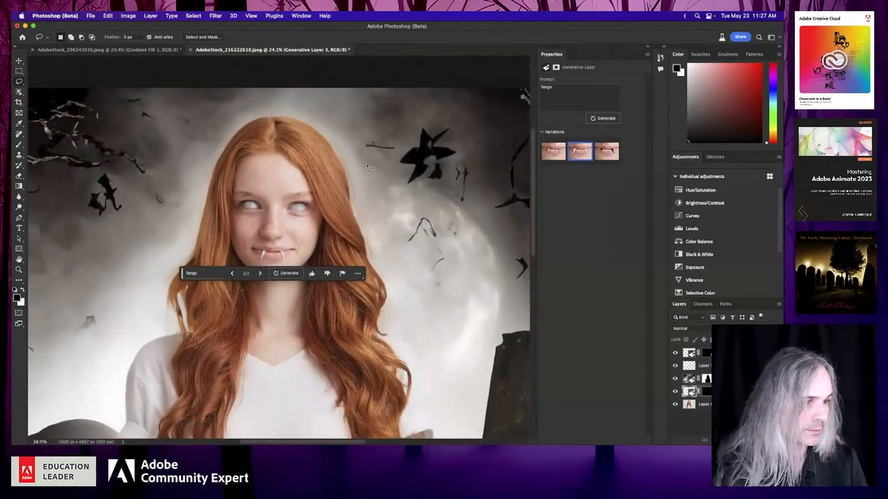
key("v")
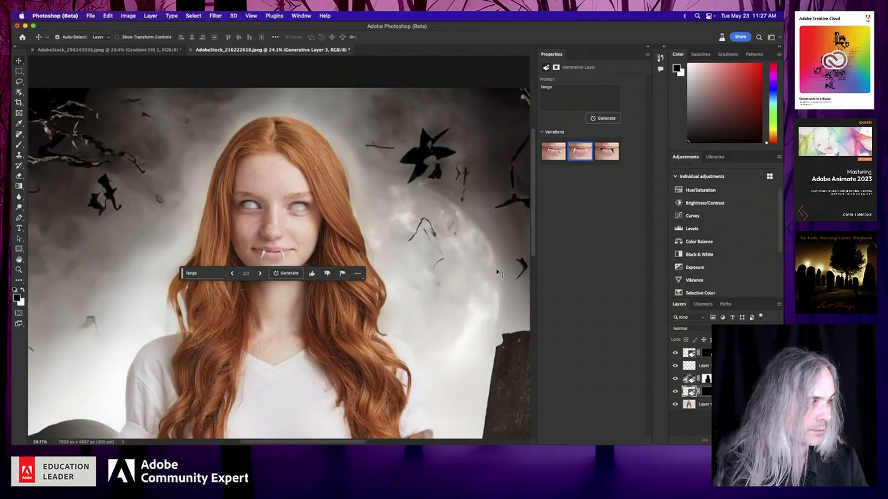
left_click(735, 365)
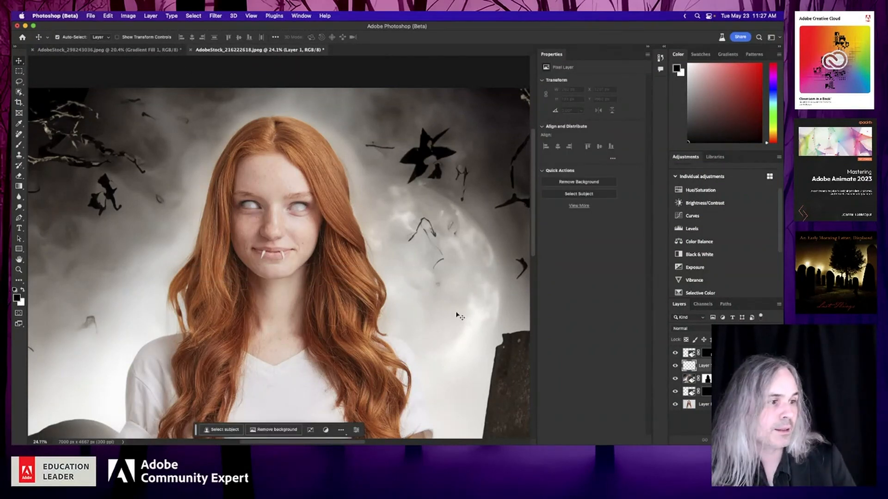
left_click(675, 392)
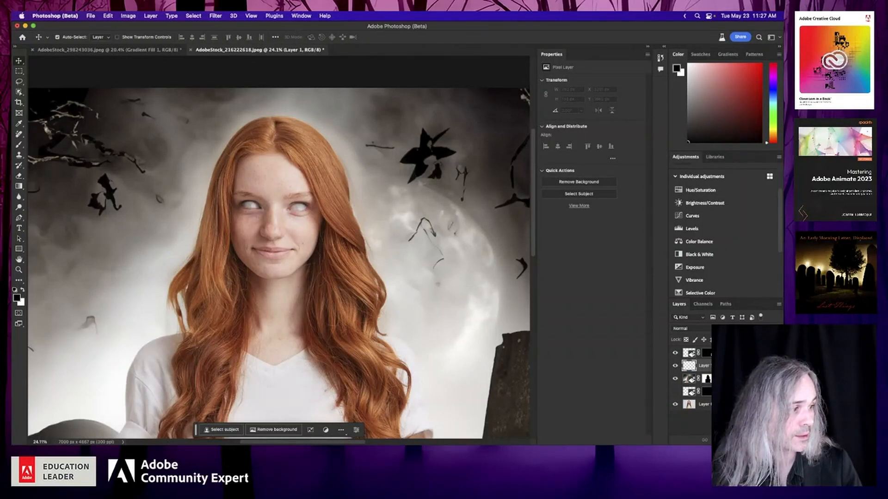
Select the base portrait layer and open Neural Filters for it, skipping the introductory tour.
left_click(735, 379)
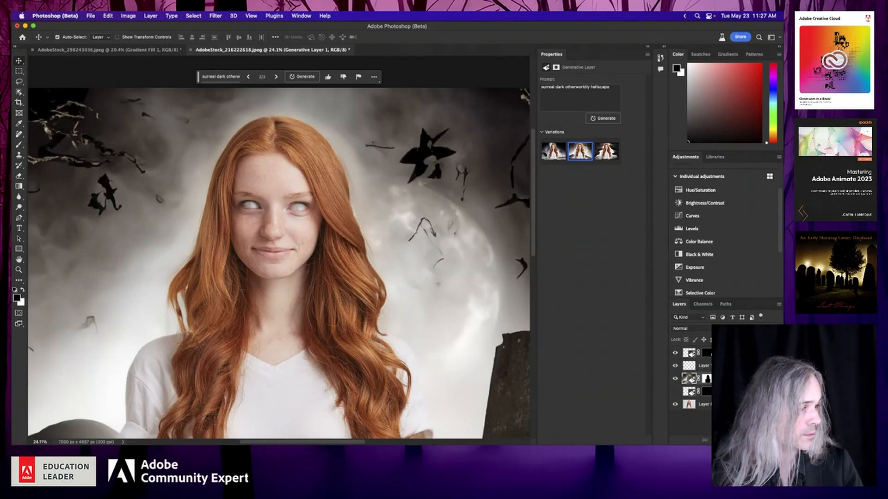
left_click(705, 404)
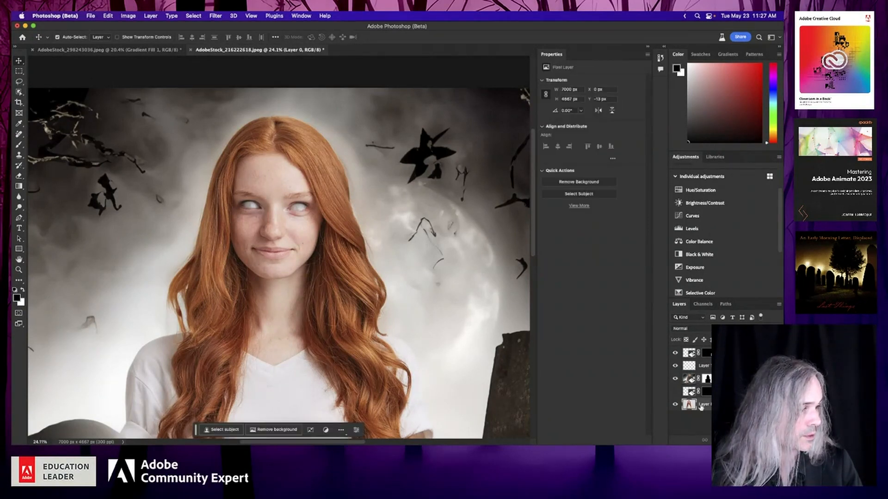
left_click(220, 16)
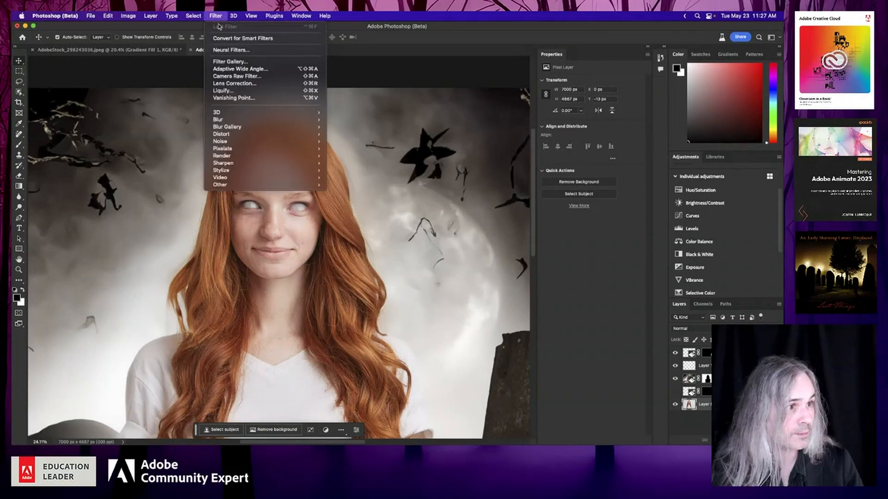
left_click(224, 50)
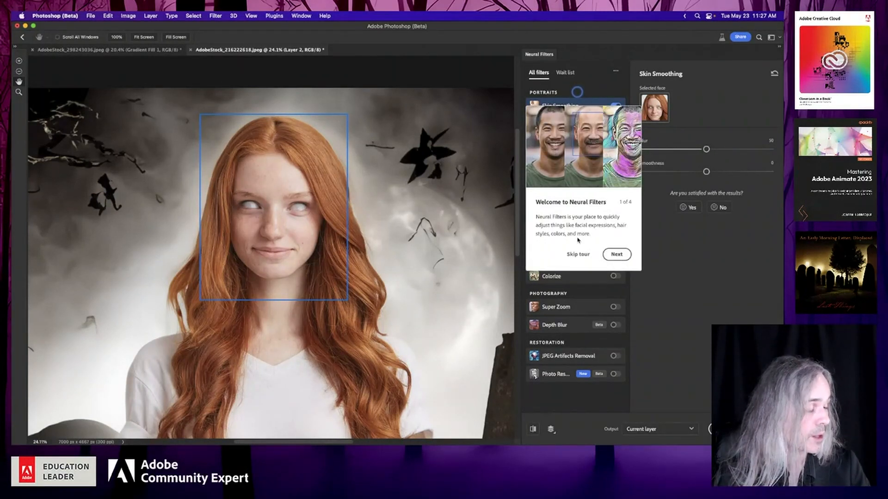
left_click(578, 254)
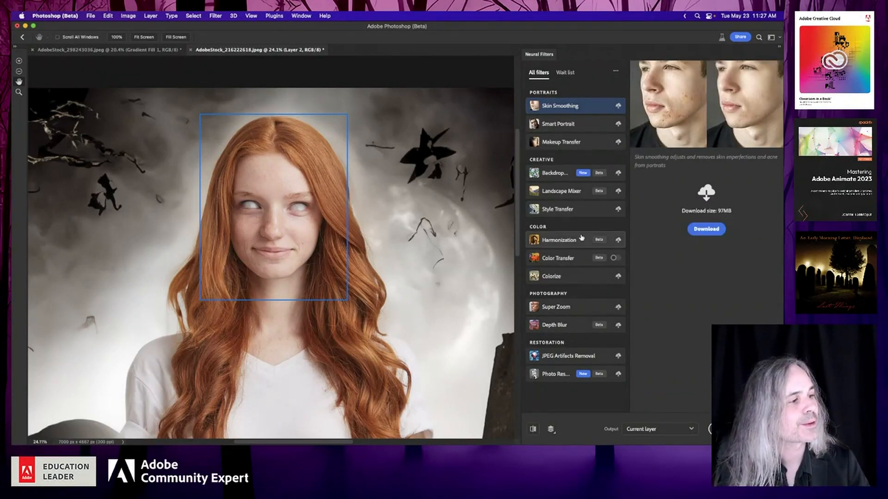
Apply the Harmonization neural filter to the portrait with Generative Layer 1 as reference and strength 87.
left_click(619, 241)
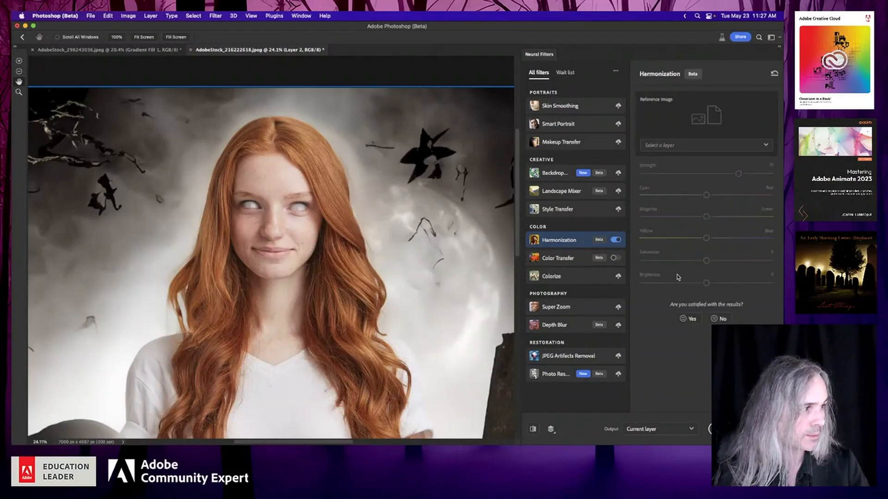
left_click(676, 147)
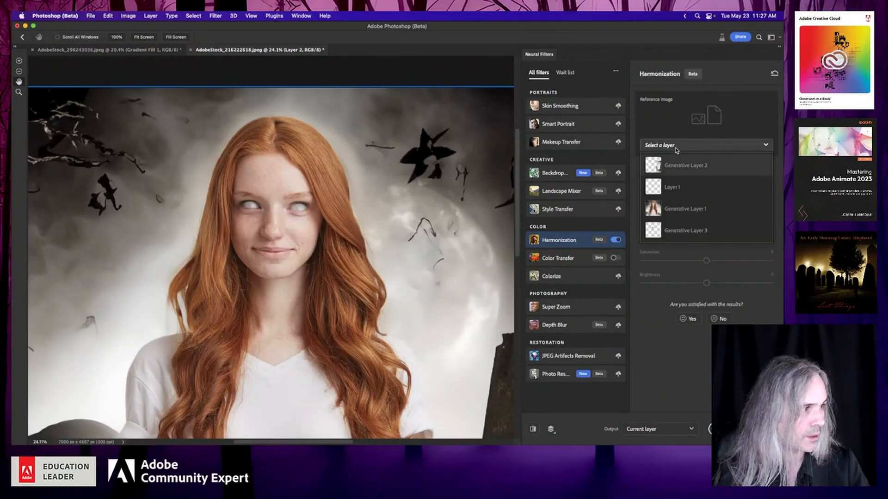
left_click(685, 210)
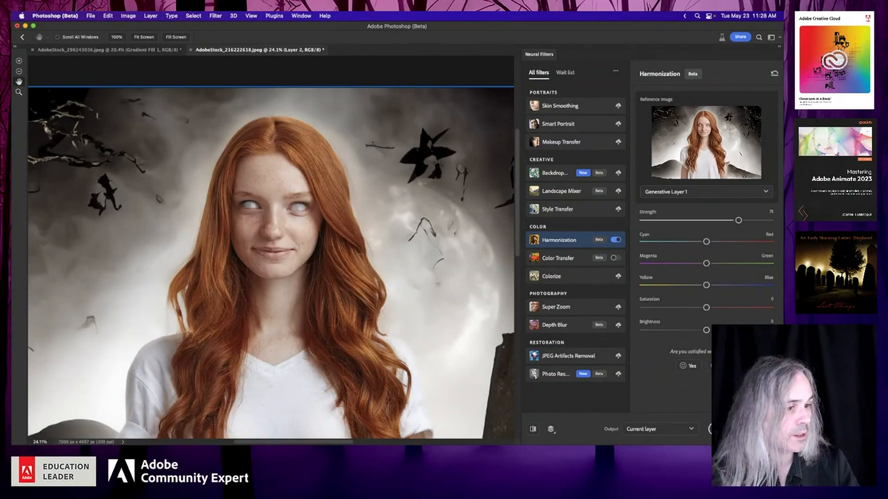
left_click(753, 220)
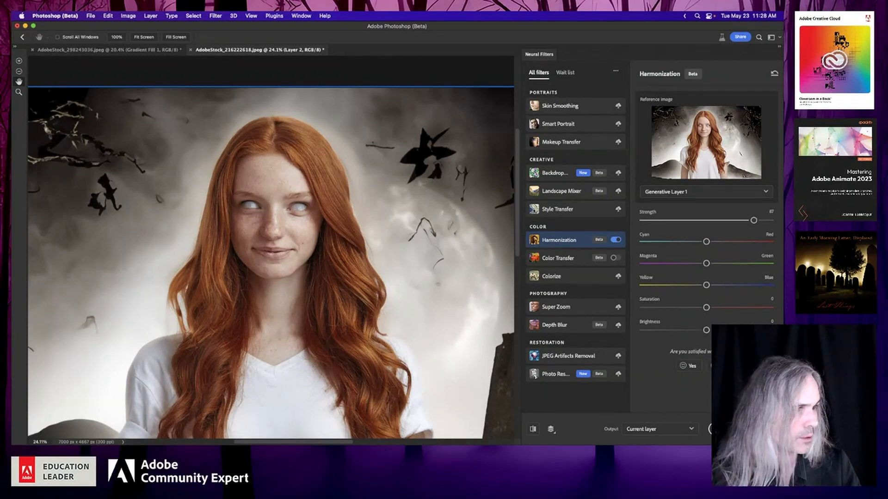
left_click(760, 429)
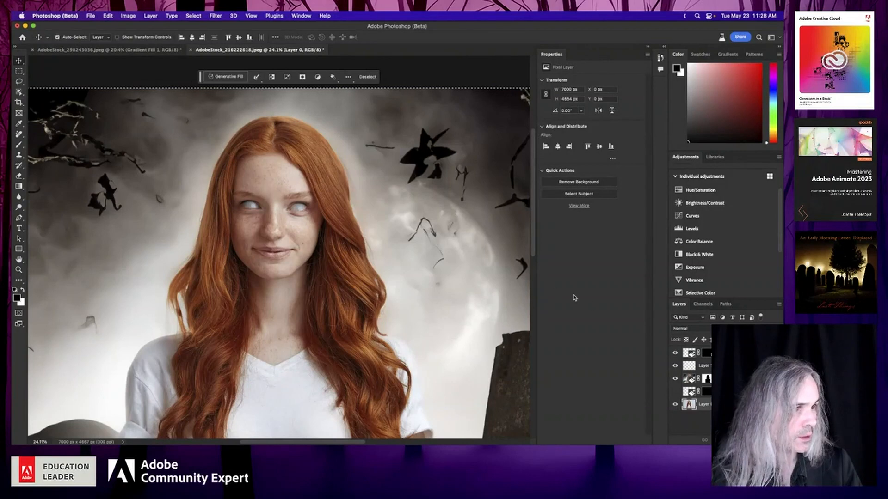
Clear the selection around the harmonized portrait using the Rectangular Marquee tool.
scroll(343, 249, "down", 5)
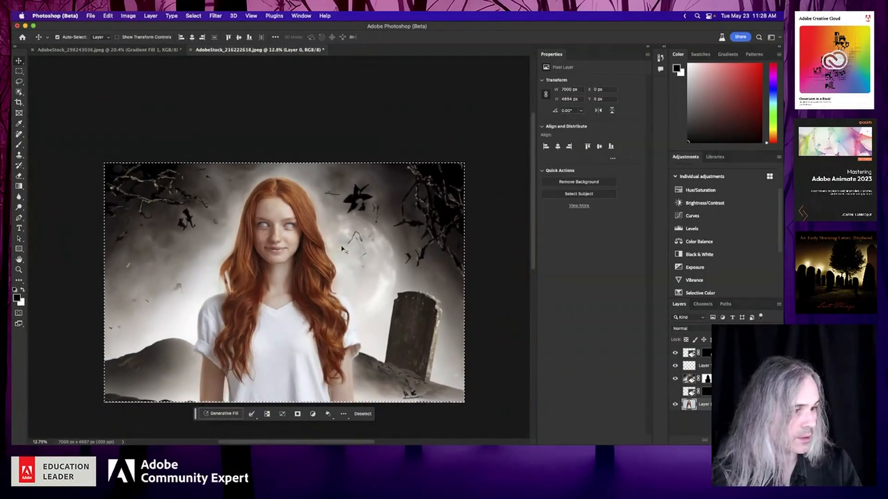
scroll(343, 250, "up", 1)
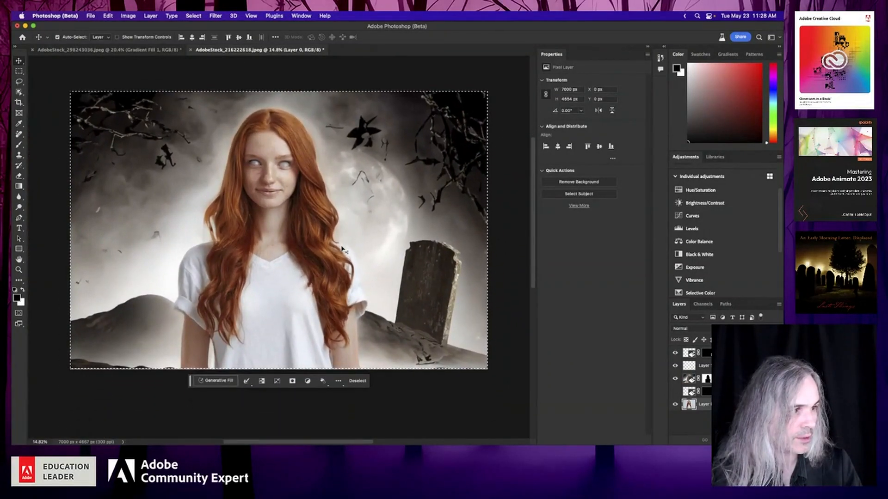
left_click(19, 70)
left_click(80, 69)
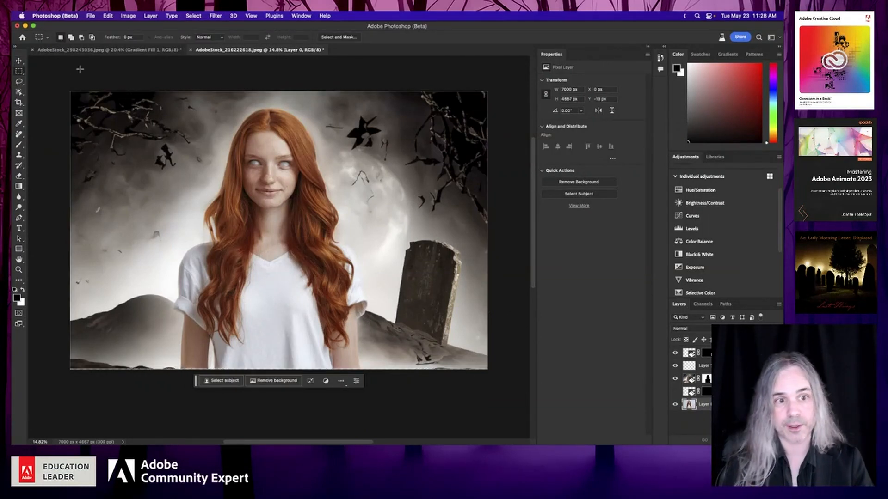